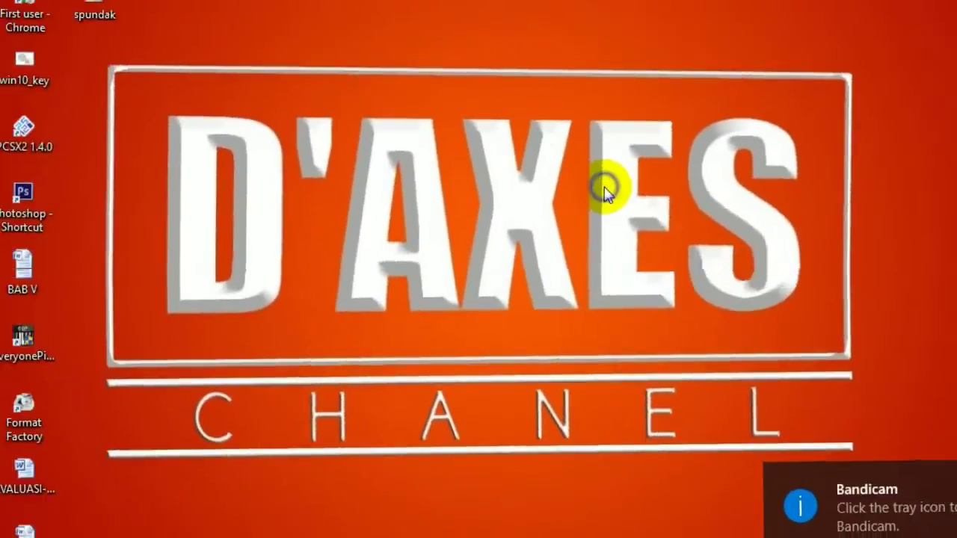
Step: Refresh the desktop several times from its right-click menu
{"action": "right_click", "coordinate": [573, 205]}
{"action": "left_click", "coordinate": [609, 246]}
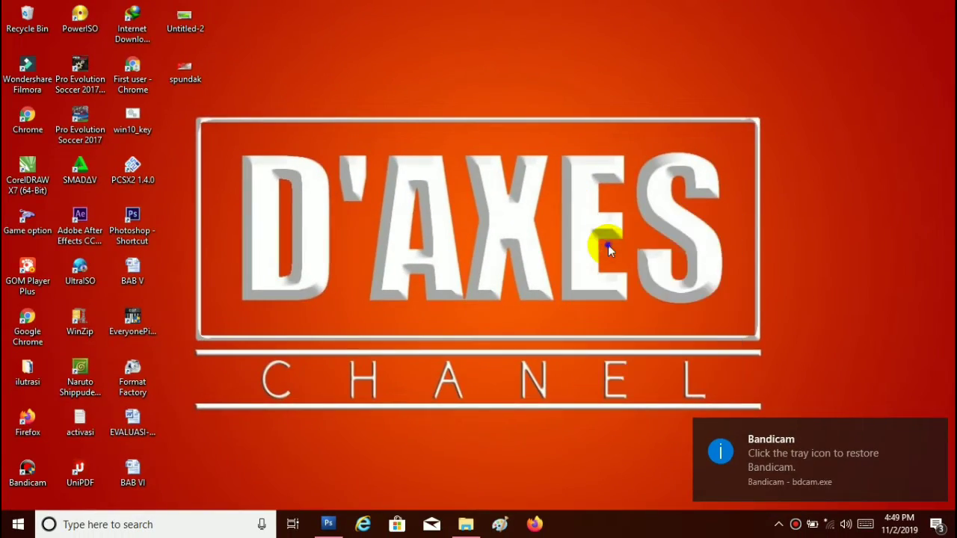
{"action": "right_click", "coordinate": [608, 245]}
{"action": "left_click", "coordinate": [640, 289]}
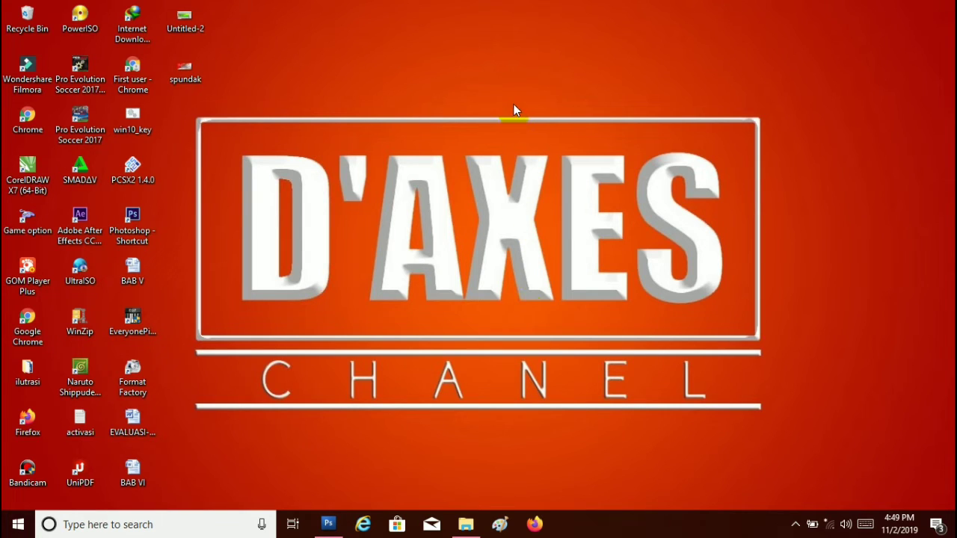
{"action": "right_click", "coordinate": [521, 81]}
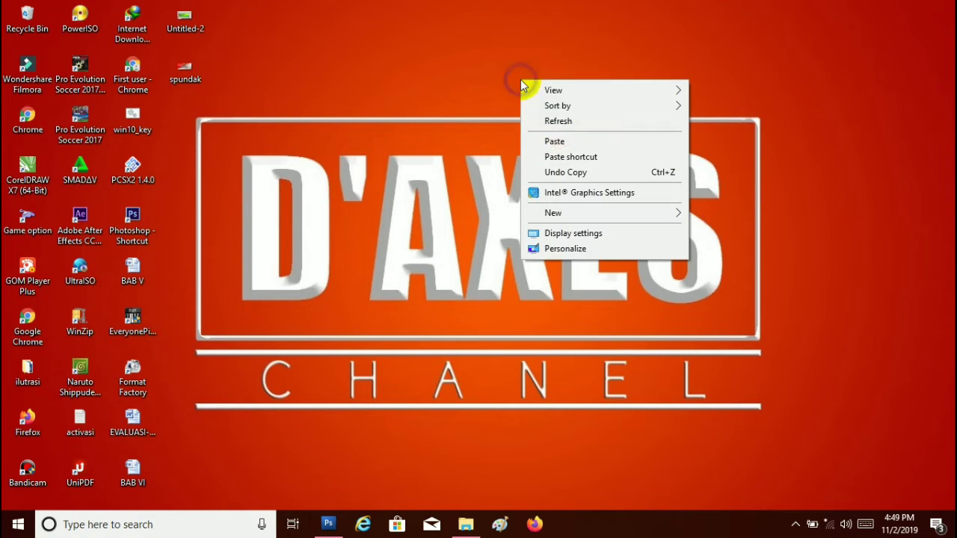
{"action": "left_click", "coordinate": [560, 127]}
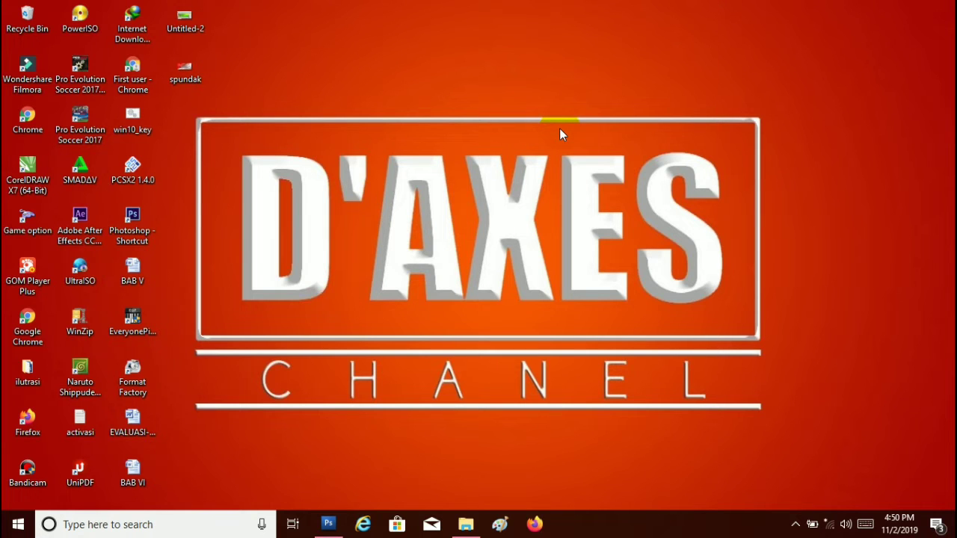
{"action": "right_click", "coordinate": [556, 75]}
{"action": "left_click", "coordinate": [600, 114]}
Step: Select dark-matter and DSC_0439 copy in SEGALA SPANDUK and drag them into Photoshop
{"action": "left_click", "coordinate": [465, 526]}
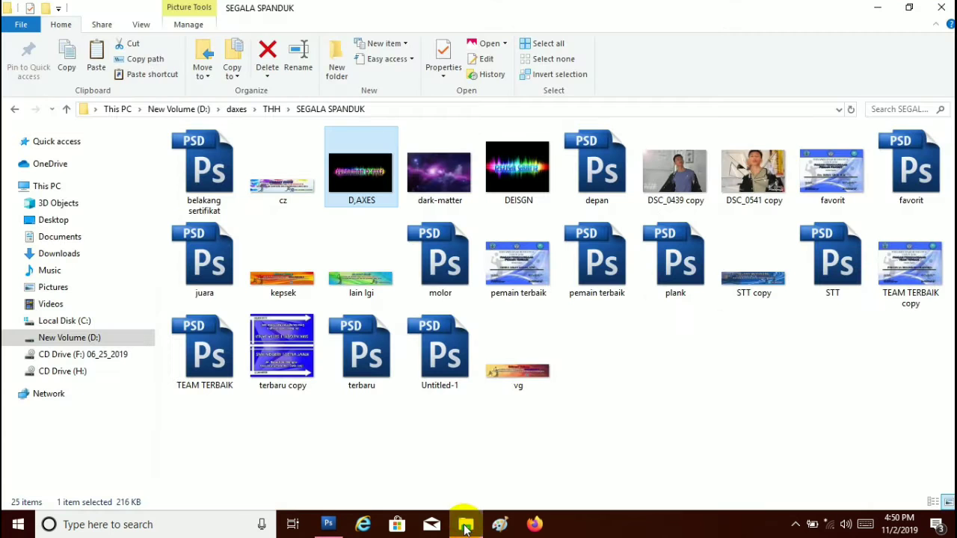
{"action": "left_click", "coordinate": [671, 189]}
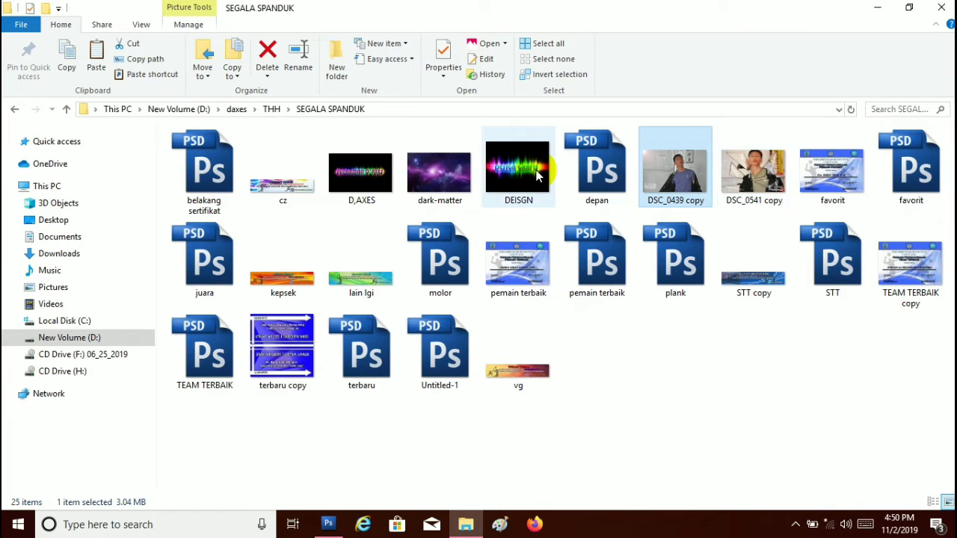
{"action": "left_click", "coordinate": [448, 184]}
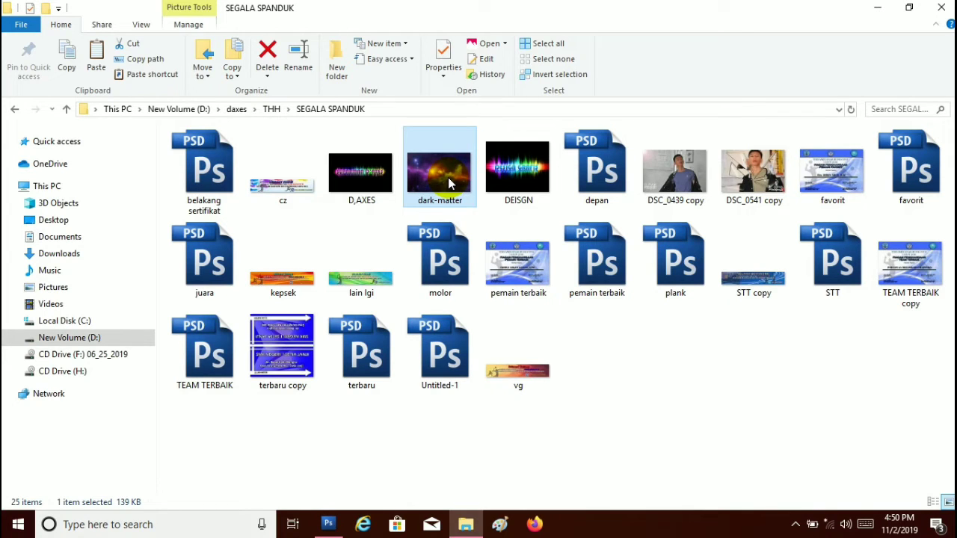
{"action": "left_click", "coordinate": [662, 172]}
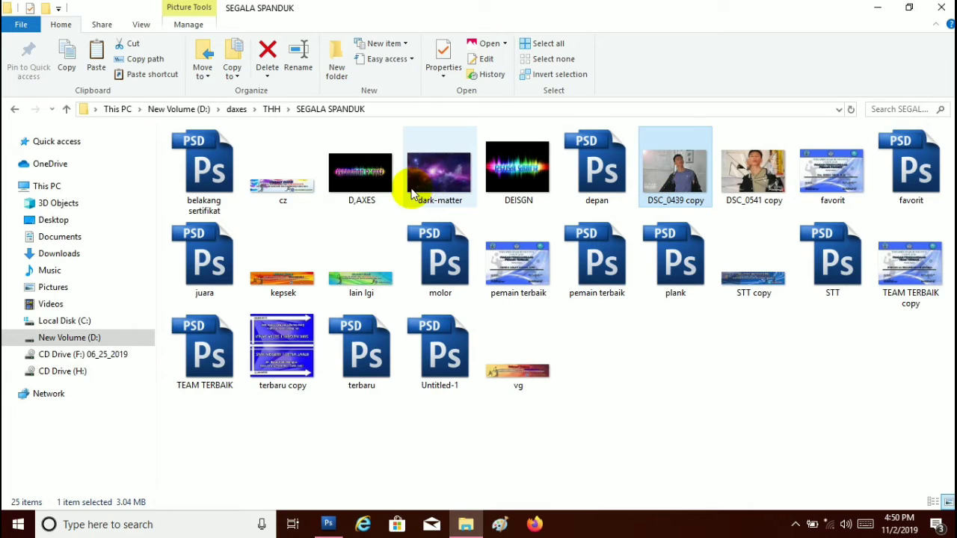
{"action": "left_click", "coordinate": [432, 191]}
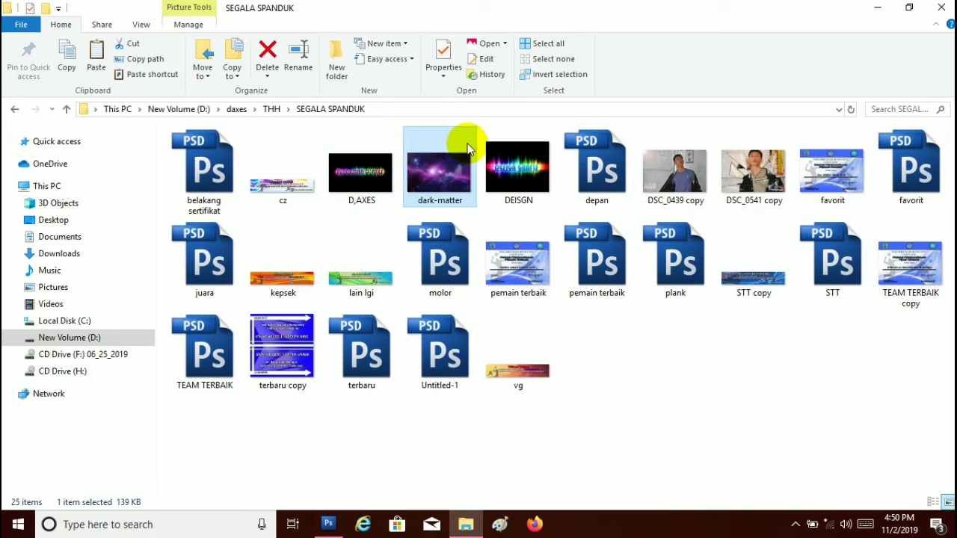
{"action": "left_click", "coordinate": [667, 179], "text": "ctrl"}
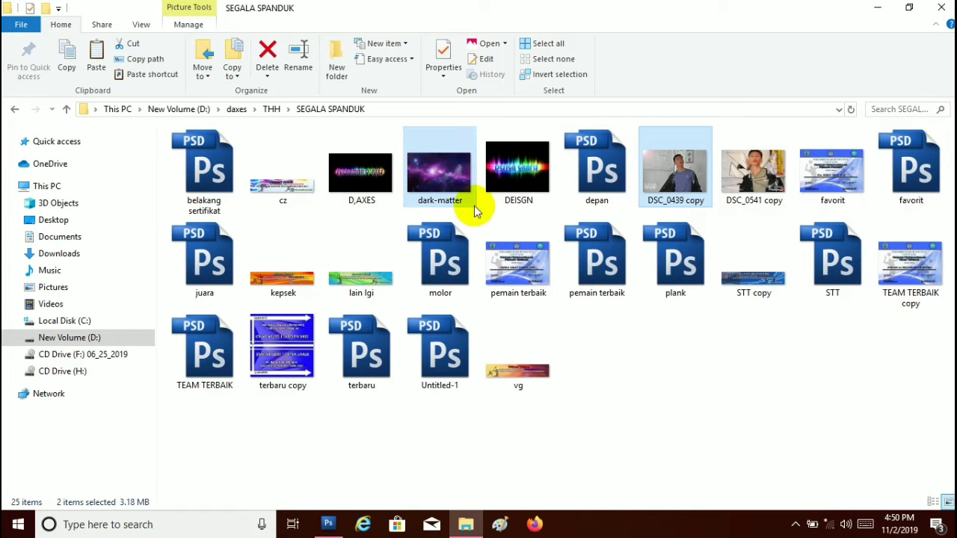
{"action": "mouse_move", "coordinate": [427, 167]}
{"action": "left_mouse_down"}
{"action": "mouse_move", "coordinate": [579, 409]}
{"action": "mouse_move", "coordinate": [333, 529]}
{"action": "mouse_move", "coordinate": [374, 310]}
{"action": "left_mouse_up"}
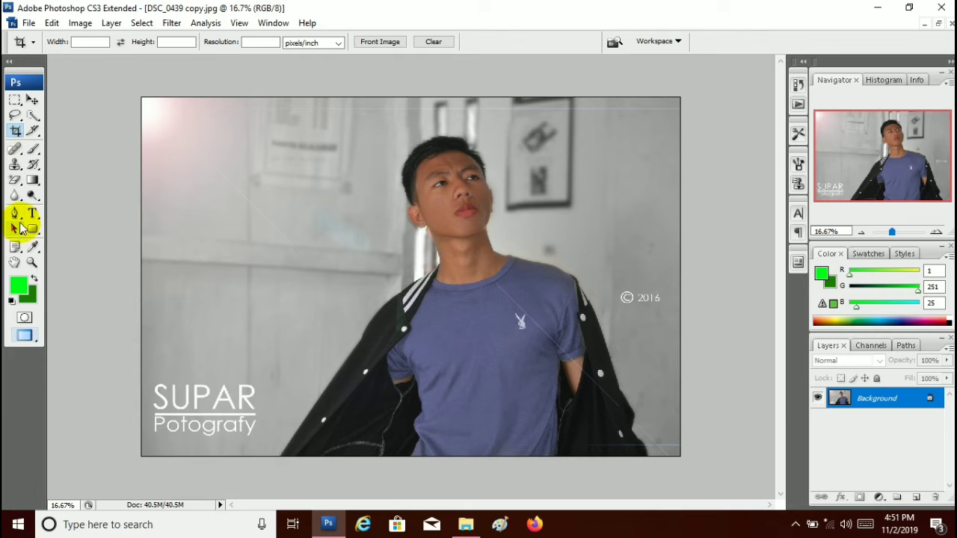
Step: With the Pen tool at 33.3% zoom, trace from the shirt collar up the neck and face
{"action": "left_click", "coordinate": [15, 214]}
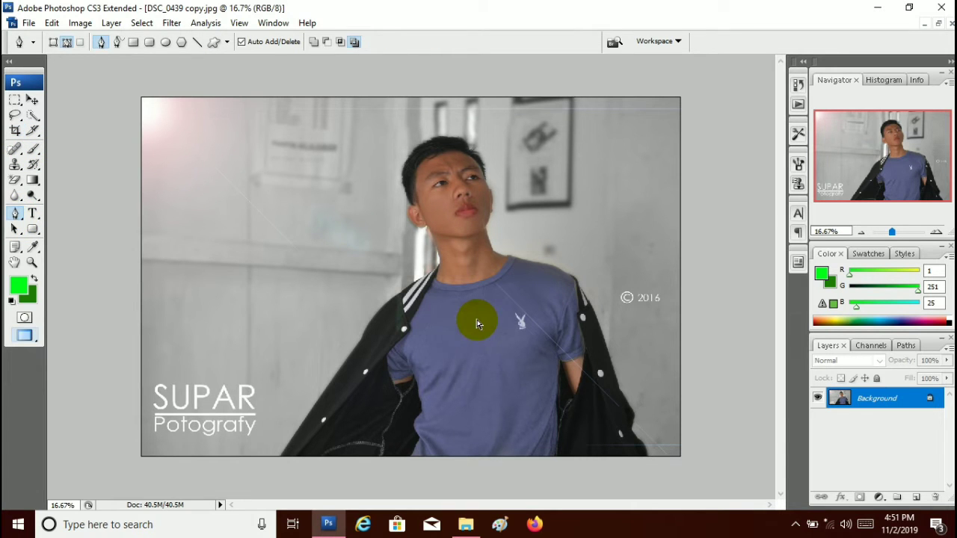
{"action": "key", "text": "ctrl+plus"}
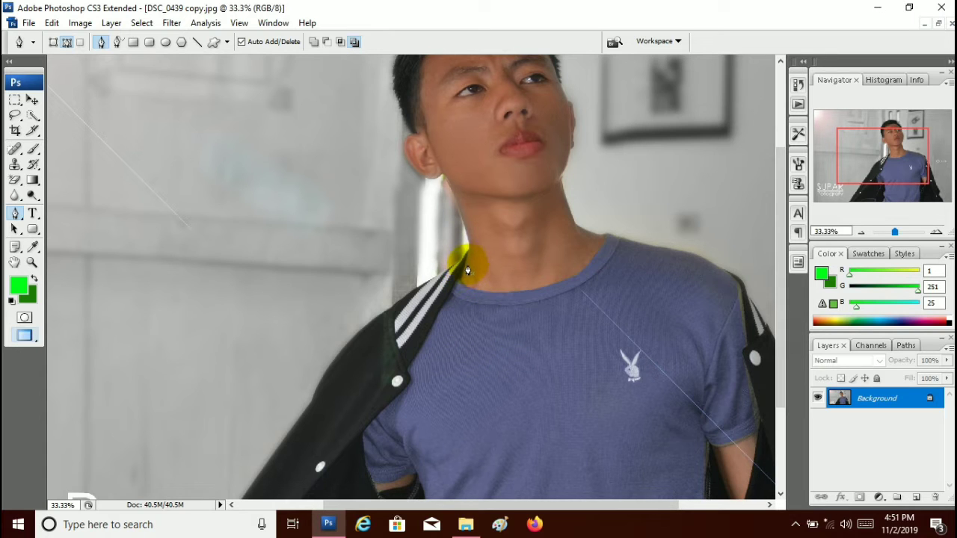
{"action": "left_click", "coordinate": [459, 276]}
{"action": "left_click", "coordinate": [492, 285]}
{"action": "left_click", "coordinate": [538, 283]}
{"action": "left_click", "coordinate": [577, 272]}
{"action": "left_click", "coordinate": [593, 251]}
{"action": "left_click", "coordinate": [601, 233]}
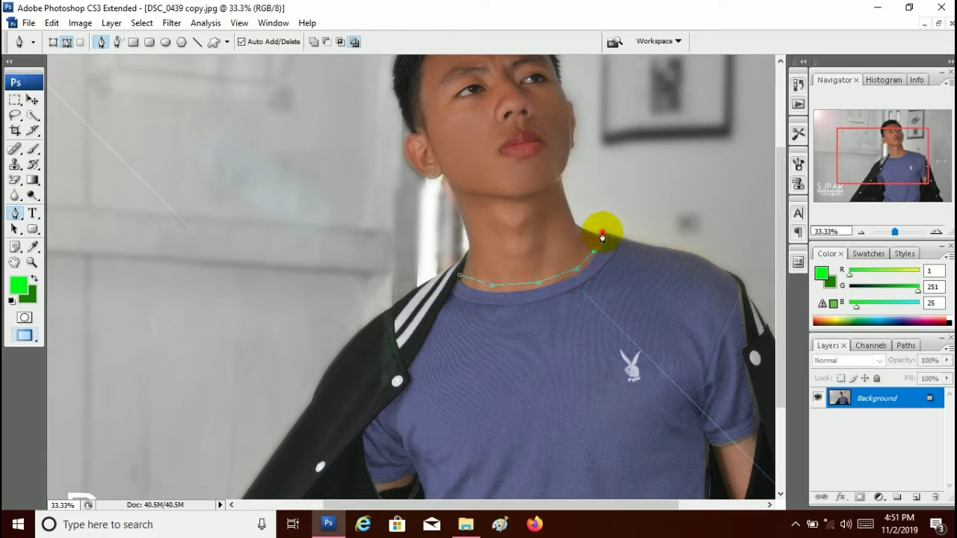
{"action": "left_click", "coordinate": [583, 220]}
{"action": "left_click", "coordinate": [570, 197]}
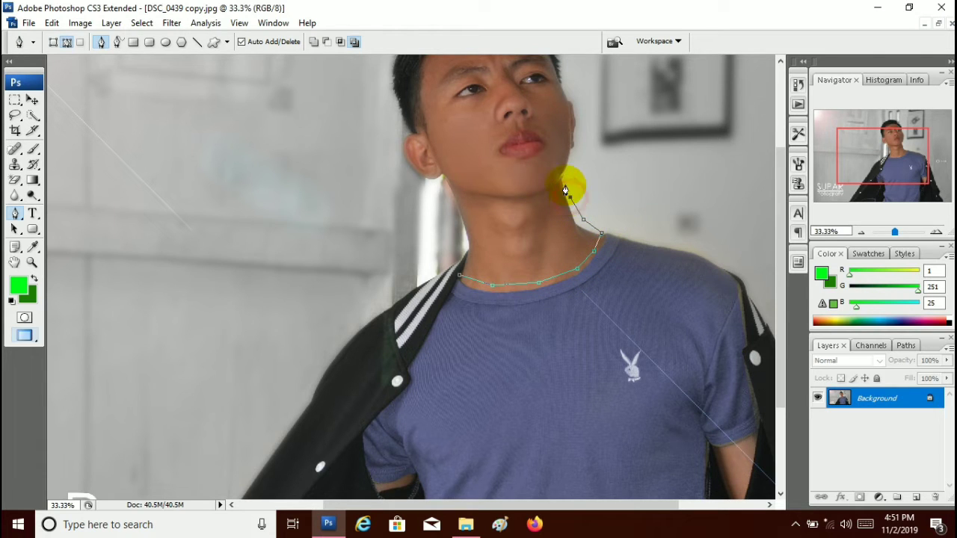
{"action": "left_click", "coordinate": [565, 179]}
{"action": "left_click", "coordinate": [577, 156]}
{"action": "left_click", "coordinate": [578, 133]}
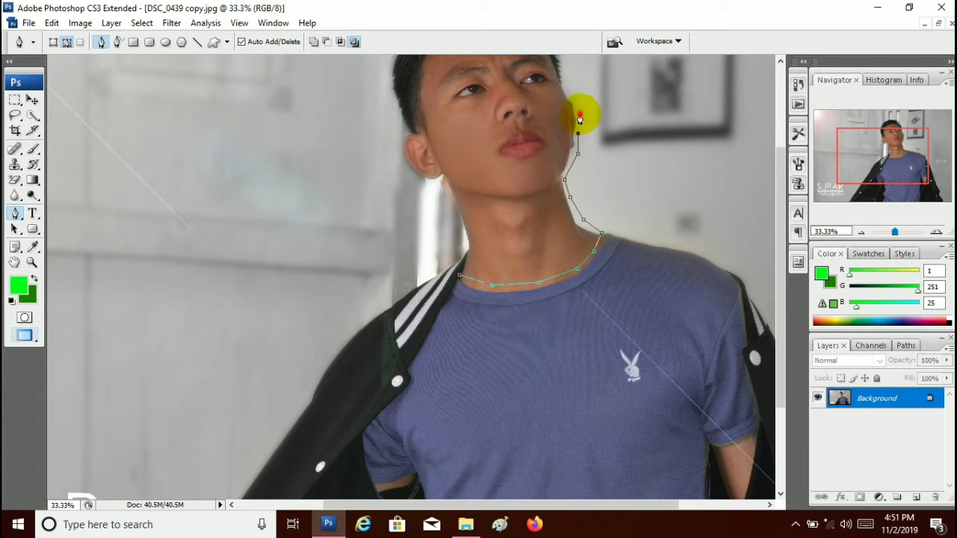
{"action": "left_click", "coordinate": [579, 114]}
{"action": "left_click", "coordinate": [575, 99]}
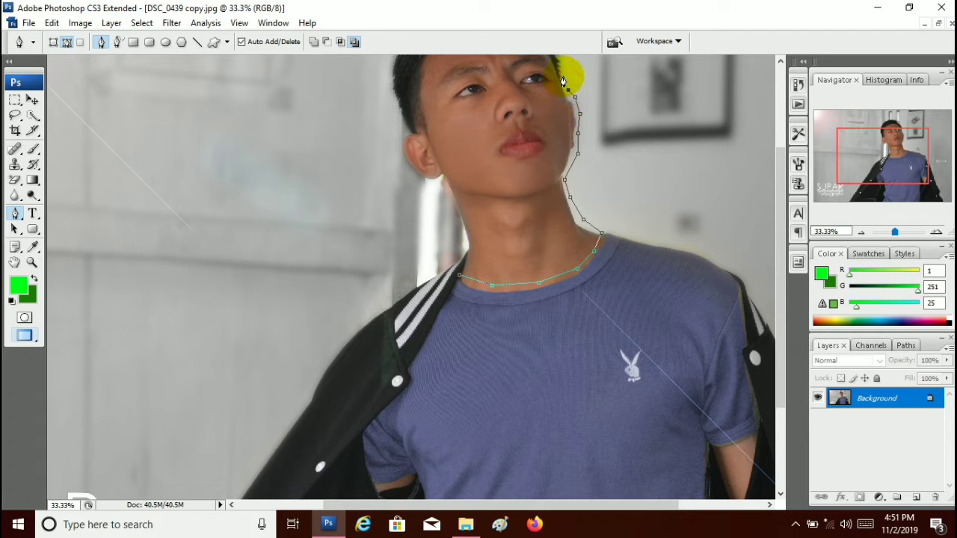
{"action": "left_click", "coordinate": [563, 67]}
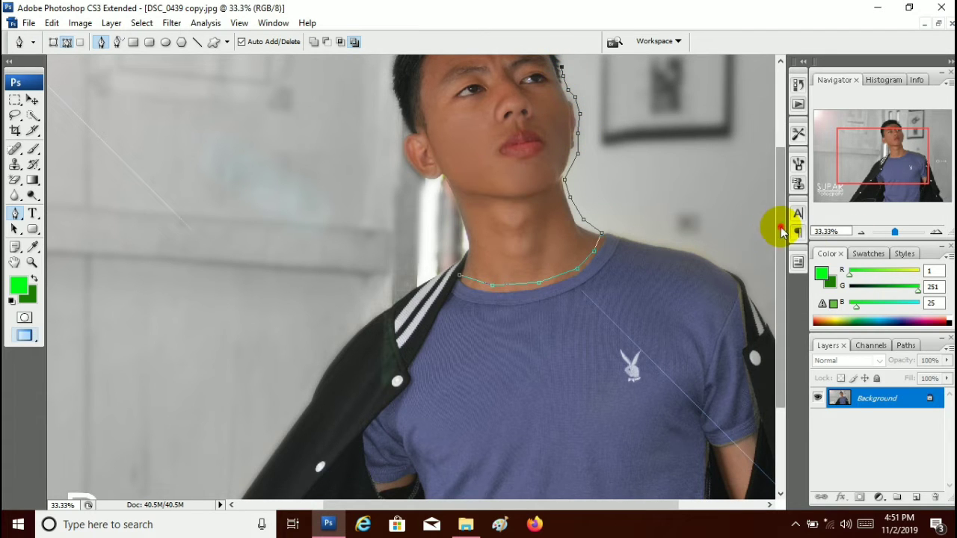
Step: Continue the path across the top of the hair and down the left side to the ear
{"action": "left_click_drag", "start_coordinate": [780, 225], "coordinate": [774, 184]}
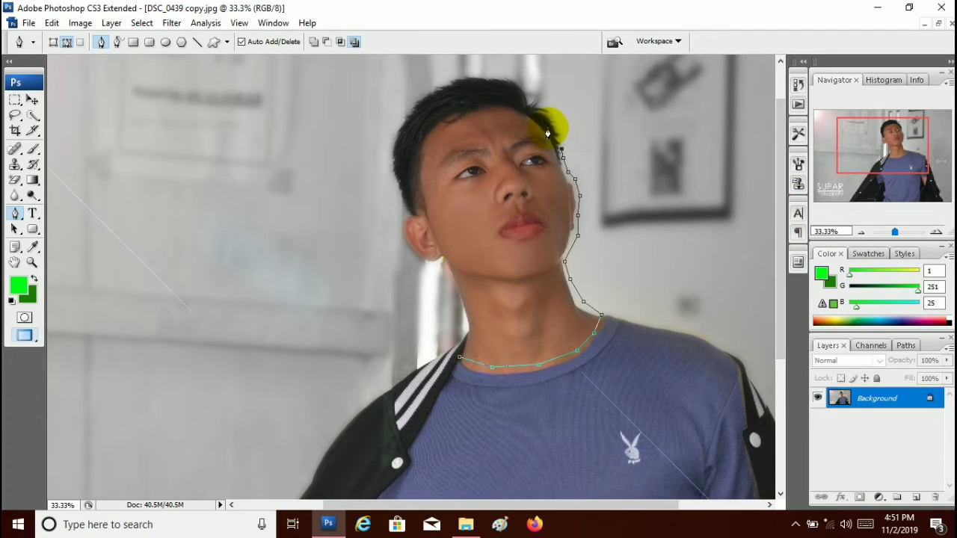
{"action": "left_click", "coordinate": [550, 111]}
{"action": "left_click", "coordinate": [538, 90]}
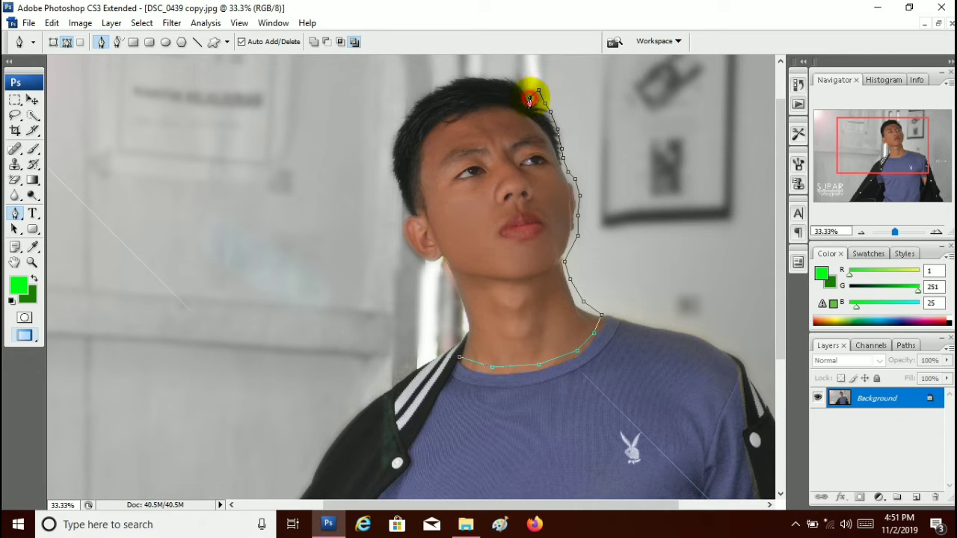
{"action": "left_click", "coordinate": [519, 80]}
{"action": "left_click", "coordinate": [492, 72]}
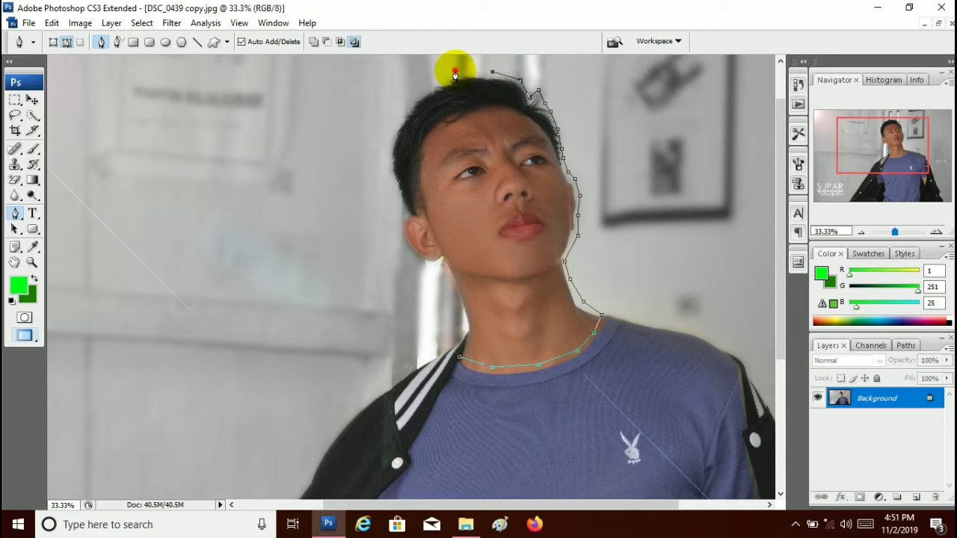
{"action": "left_click", "coordinate": [455, 70]}
{"action": "left_click", "coordinate": [395, 112]}
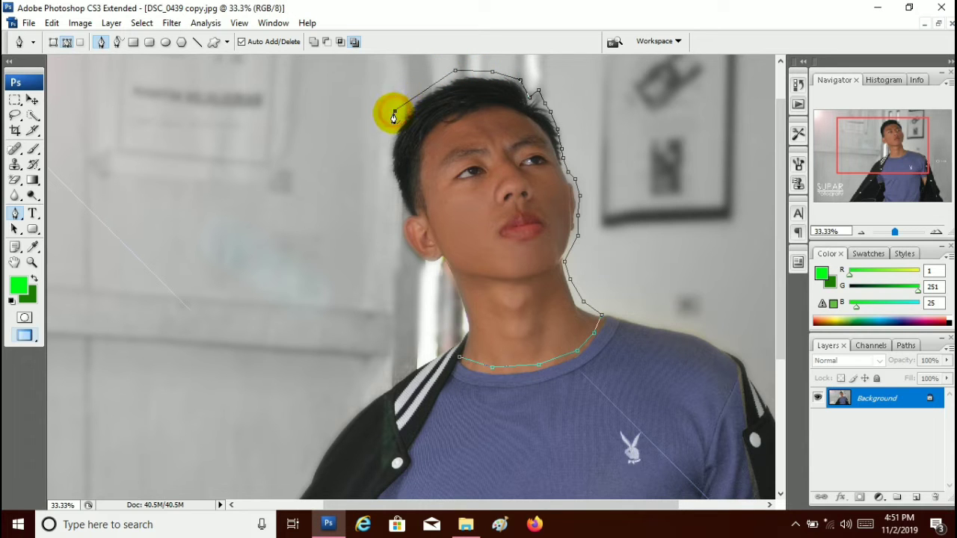
{"action": "left_click", "coordinate": [388, 135]}
{"action": "left_click", "coordinate": [385, 171]}
{"action": "left_click", "coordinate": [396, 191]}
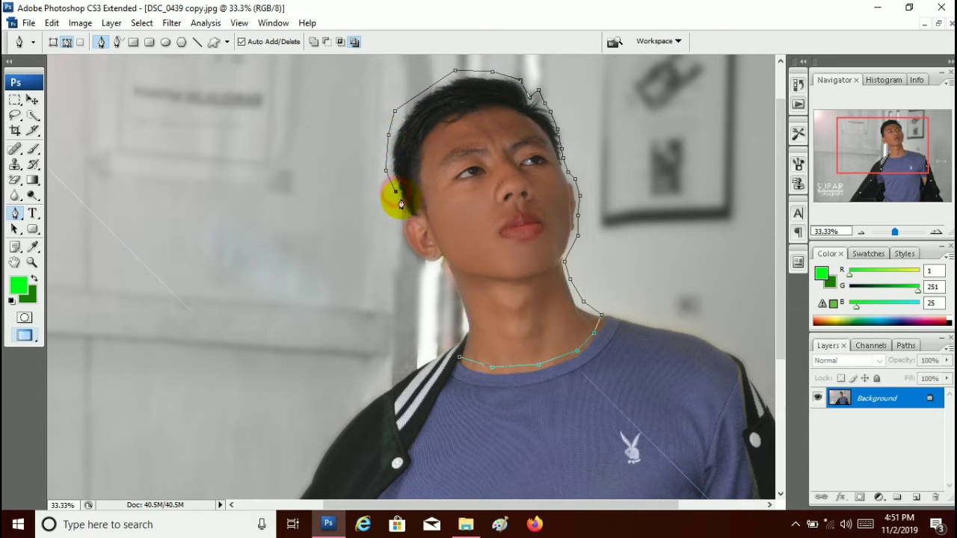
{"action": "left_click", "coordinate": [399, 223]}
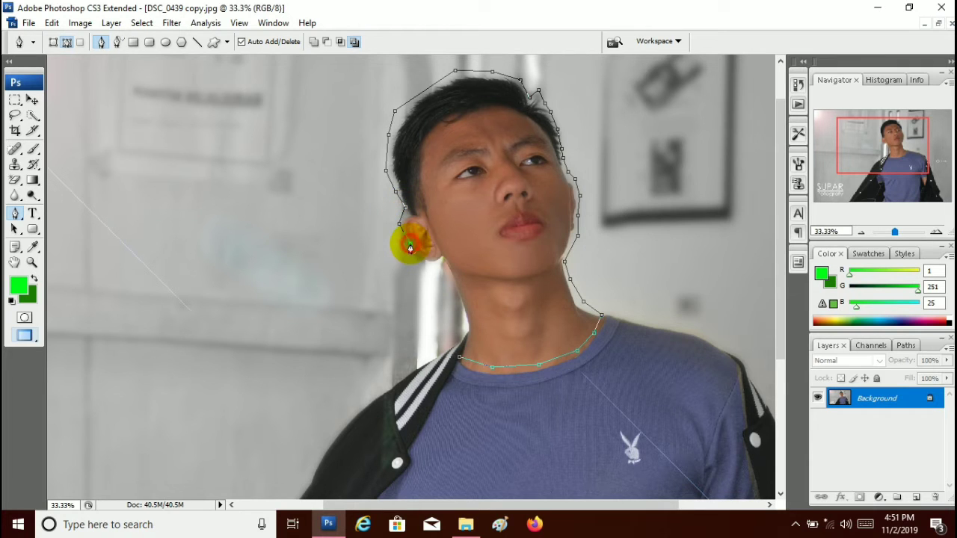
{"action": "left_click", "coordinate": [410, 244]}
Step: Trace behind the ear and down the neck, closing the path at its start point
{"action": "left_click", "coordinate": [397, 238]}
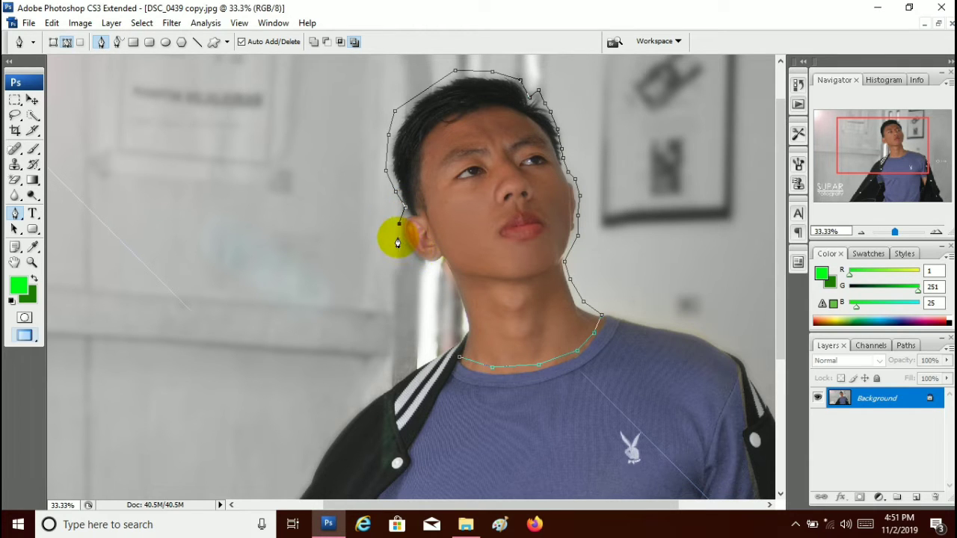
{"action": "left_click", "coordinate": [409, 252]}
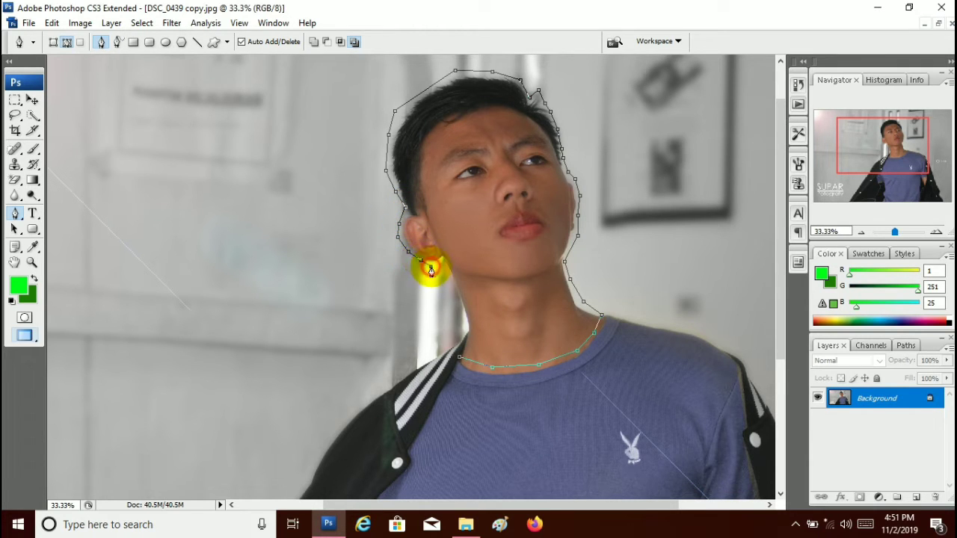
{"action": "left_click", "coordinate": [440, 266]}
{"action": "left_click", "coordinate": [451, 281]}
{"action": "left_click", "coordinate": [458, 300]}
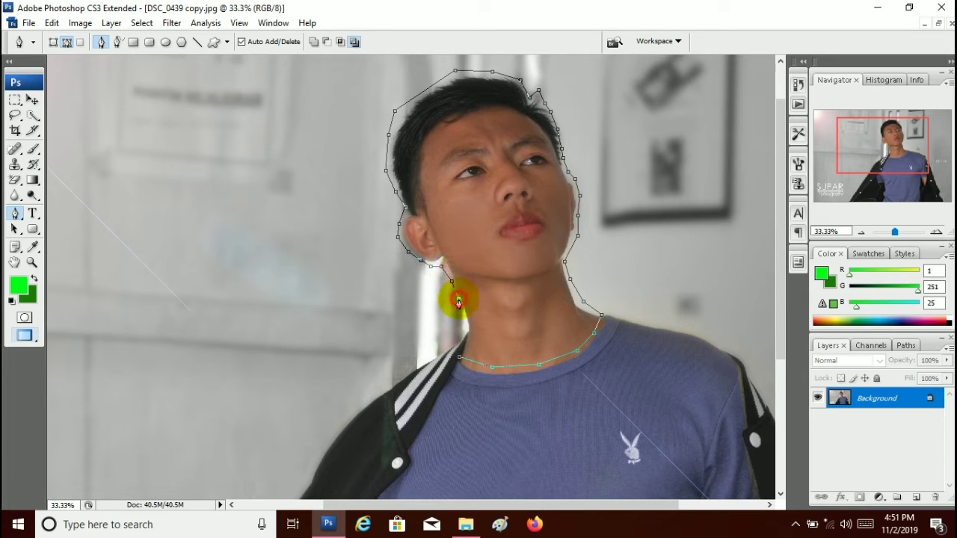
{"action": "left_click", "coordinate": [462, 317]}
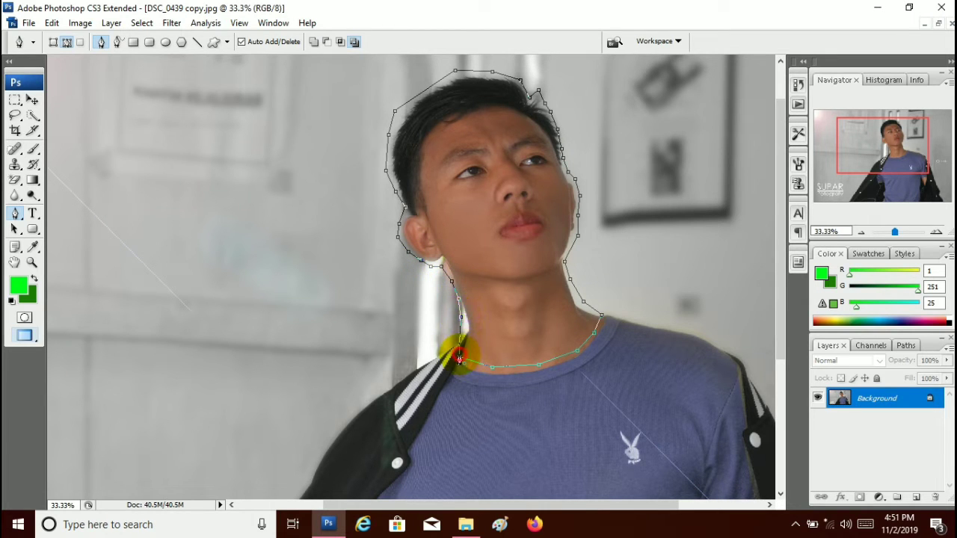
{"action": "left_click", "coordinate": [459, 357]}
{"action": "mouse_move", "coordinate": [782, 237]}
{"action": "left_mouse_down"}
{"action": "mouse_move", "coordinate": [771, 187]}
{"action": "mouse_move", "coordinate": [783, 224]}
{"action": "left_mouse_up"}
Step: Convert the closed path into a selection with no feathering
{"action": "right_click", "coordinate": [605, 194]}
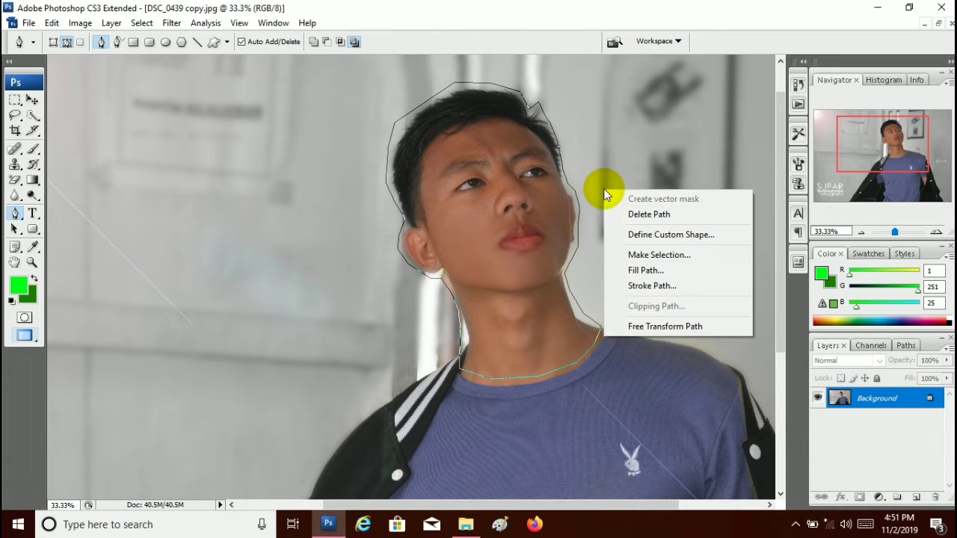
{"action": "left_click", "coordinate": [634, 254]}
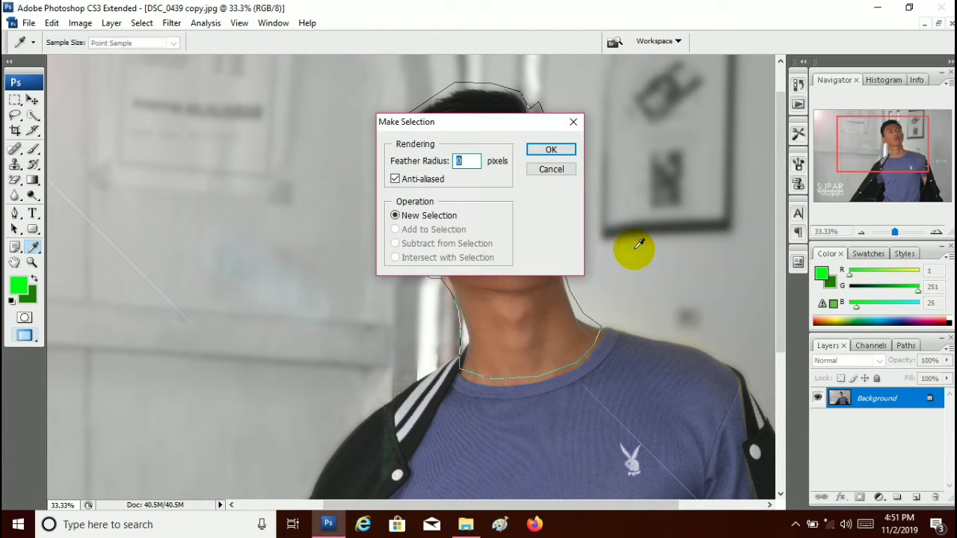
{"action": "left_click", "coordinate": [566, 151]}
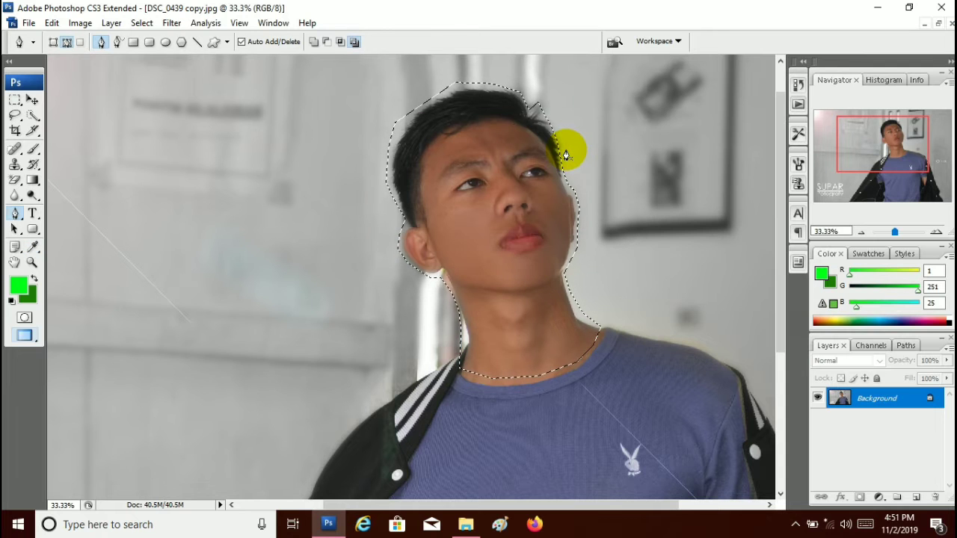
{"action": "key", "text": "ctrl+minus"}
{"action": "key", "text": "ctrl+minus"}
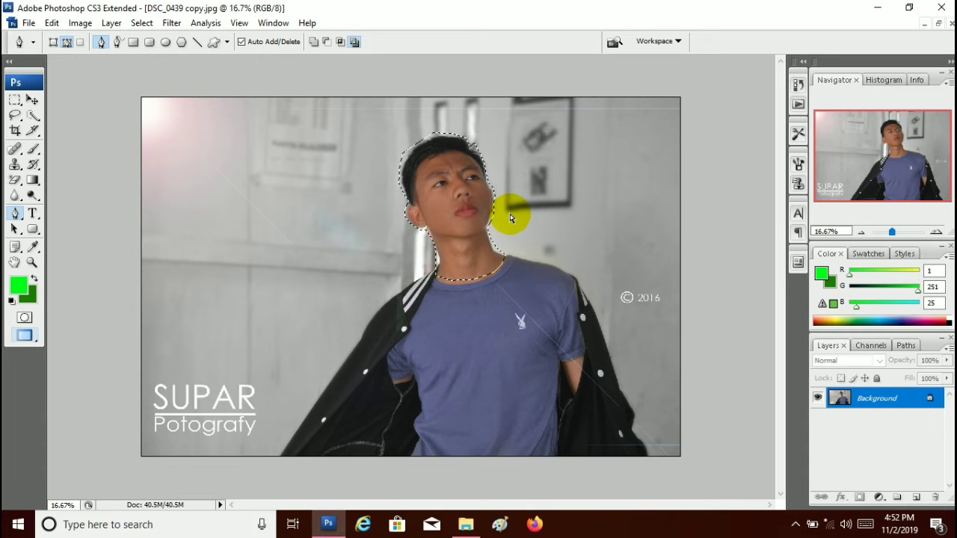
Step: Copy the selected head onto a new Layer 1 and toggle the Background's visibility to check it
{"action": "key", "text": "ctrl+j"}
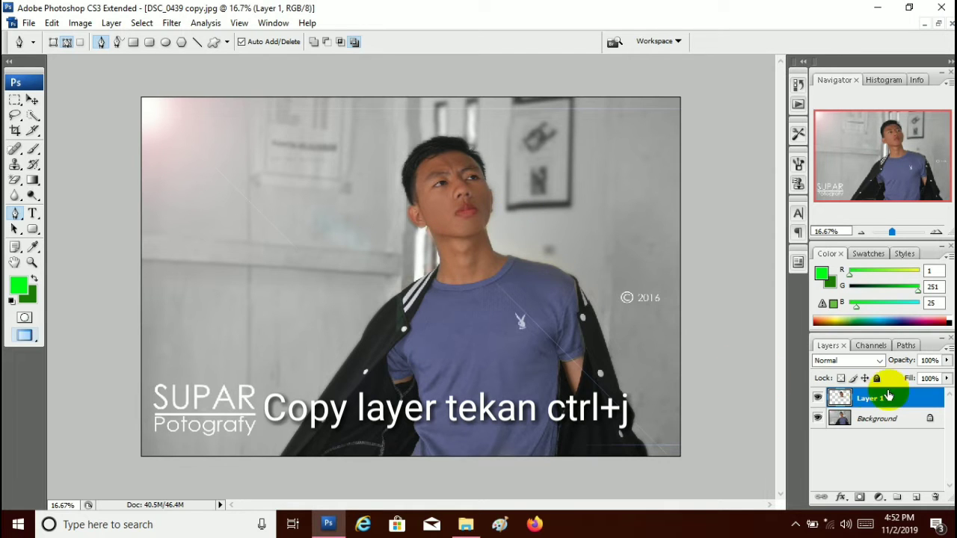
{"action": "left_click", "coordinate": [819, 419]}
{"action": "left_click", "coordinate": [819, 419]}
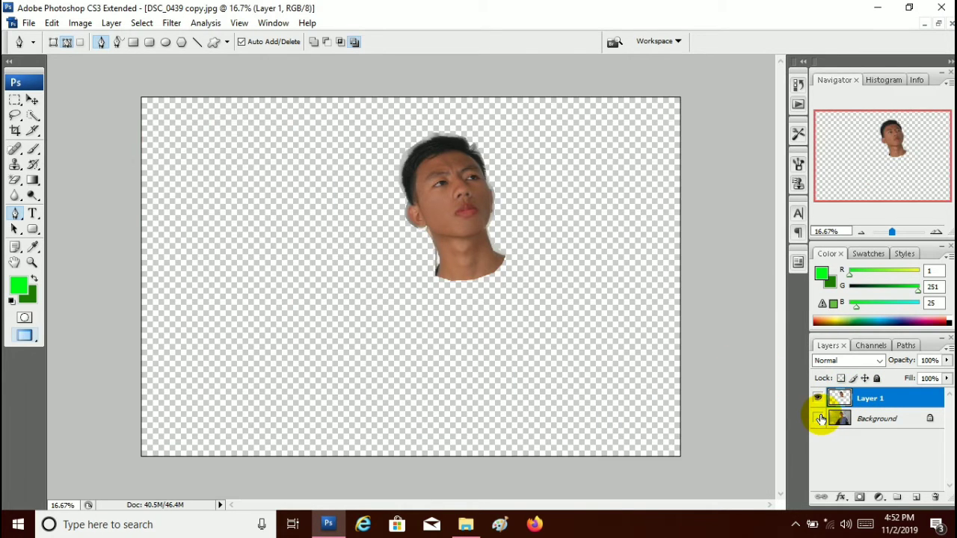
{"action": "left_click", "coordinate": [819, 419]}
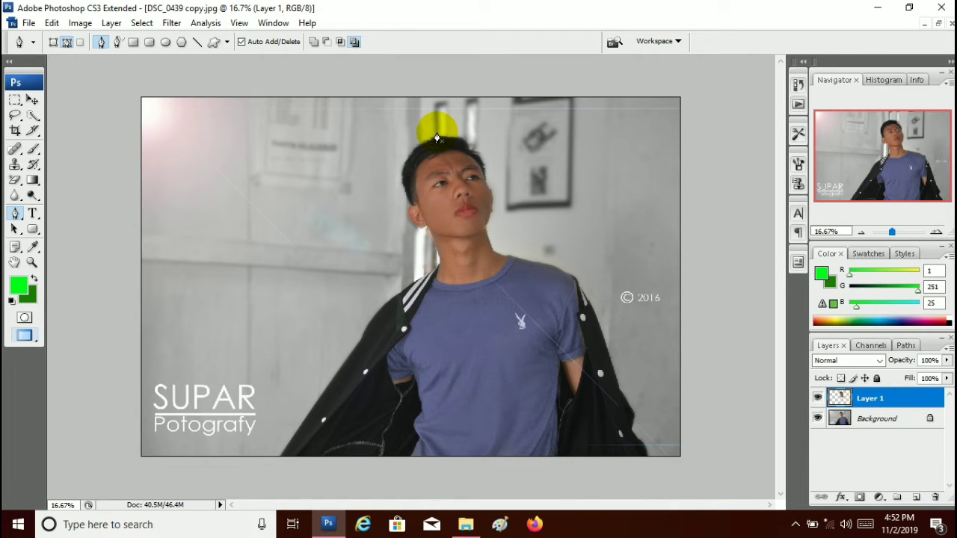
{"action": "left_click", "coordinate": [81, 23]}
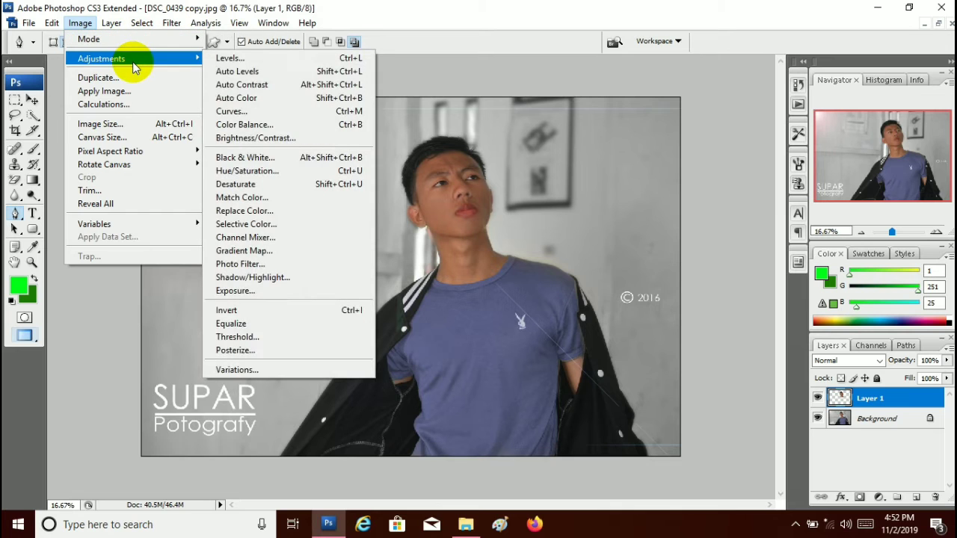
{"action": "mouse_move", "coordinate": [101, 59]}
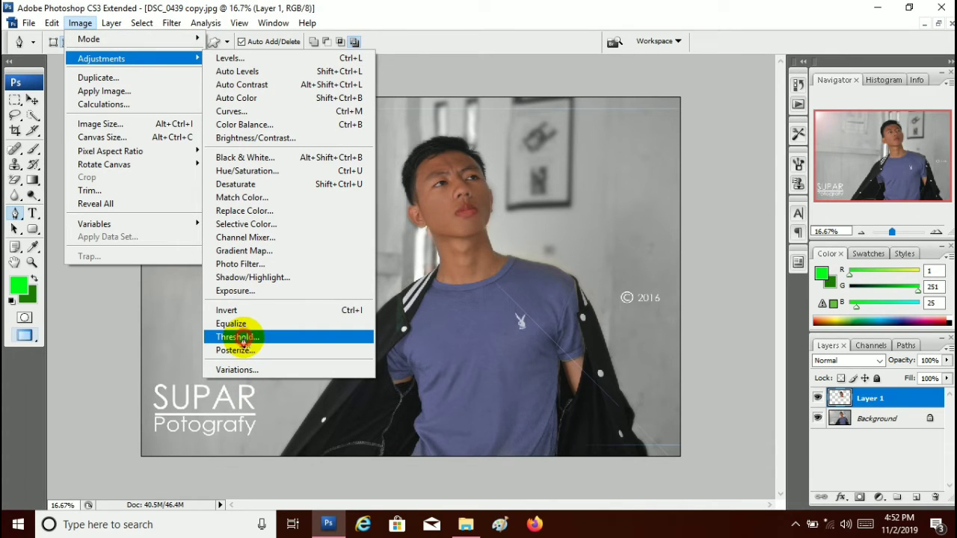
Step: Apply a Threshold adjustment at level 94 to the cut-out head on Layer 1
{"action": "left_click", "coordinate": [237, 338]}
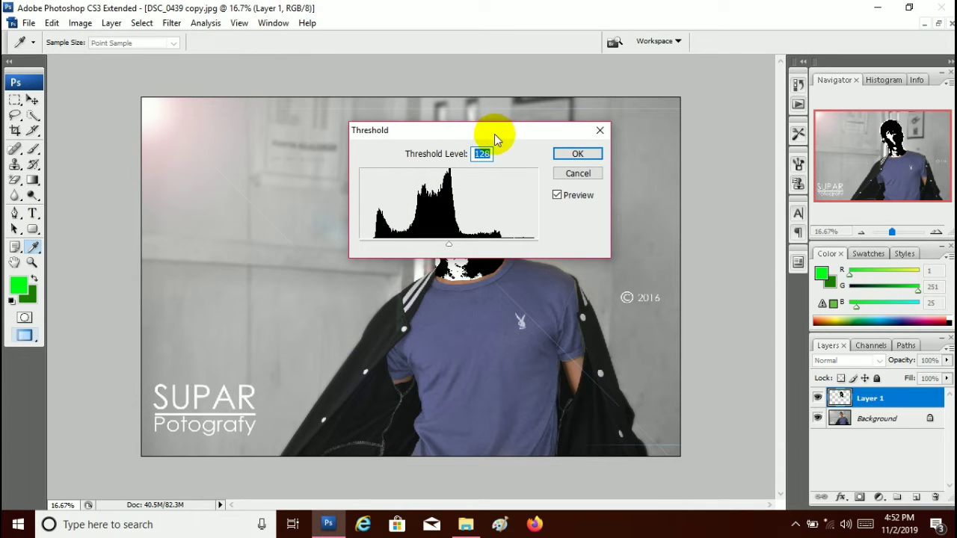
{"action": "left_click_drag", "start_coordinate": [494, 134], "coordinate": [688, 229]}
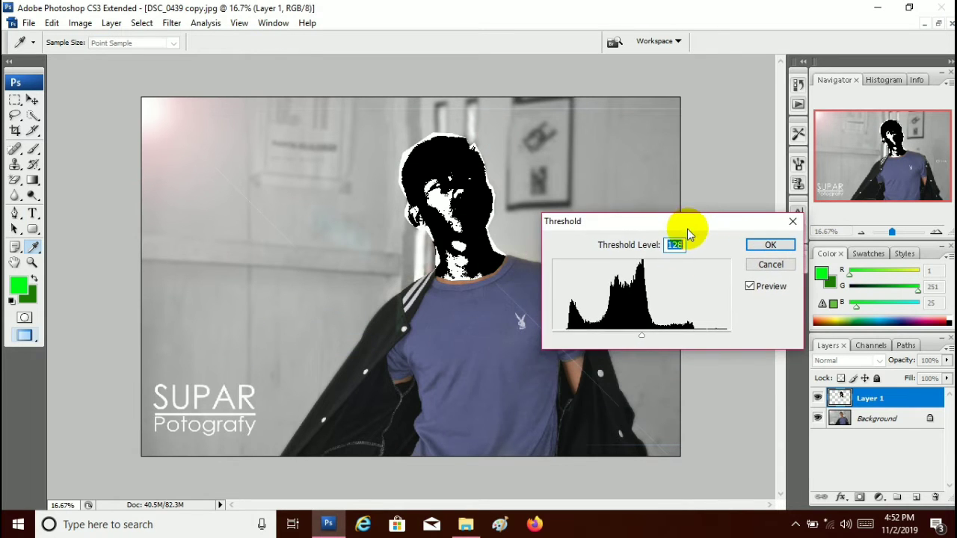
{"action": "left_click_drag", "start_coordinate": [642, 336], "coordinate": [614, 341]}
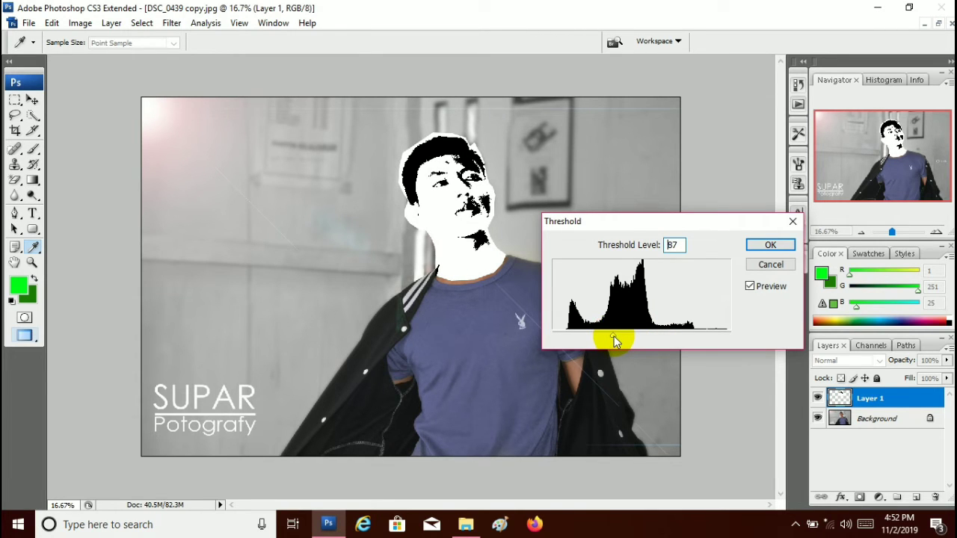
{"action": "left_click_drag", "start_coordinate": [614, 341], "coordinate": [615, 341]}
{"action": "left_click_drag", "start_coordinate": [615, 341], "coordinate": [616, 341]}
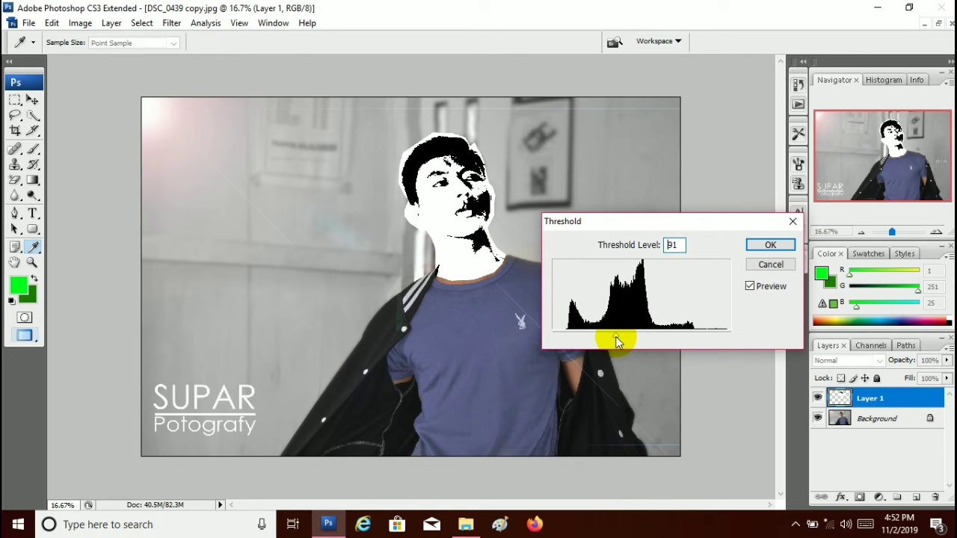
{"action": "left_click_drag", "start_coordinate": [617, 342], "coordinate": [614, 337]}
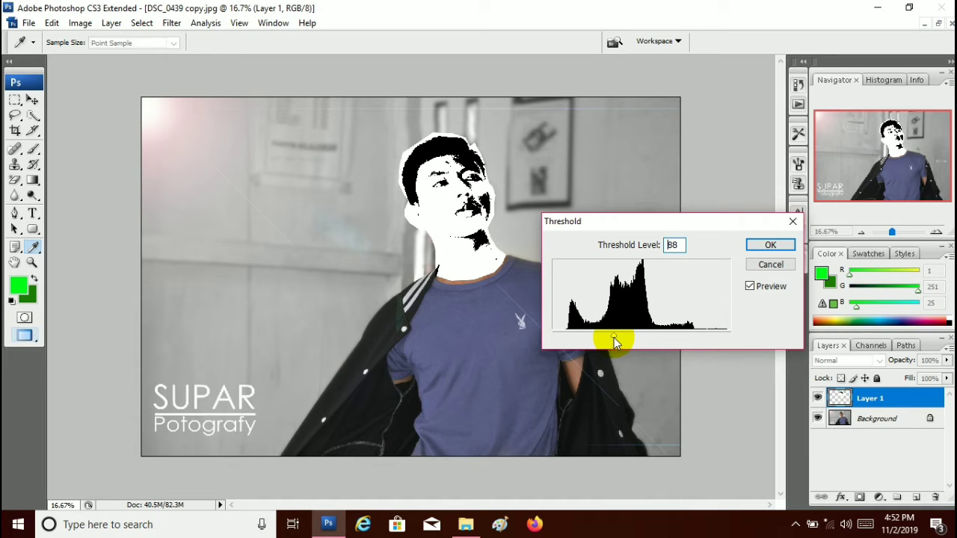
{"action": "left_click_drag", "start_coordinate": [614, 337], "coordinate": [618, 336]}
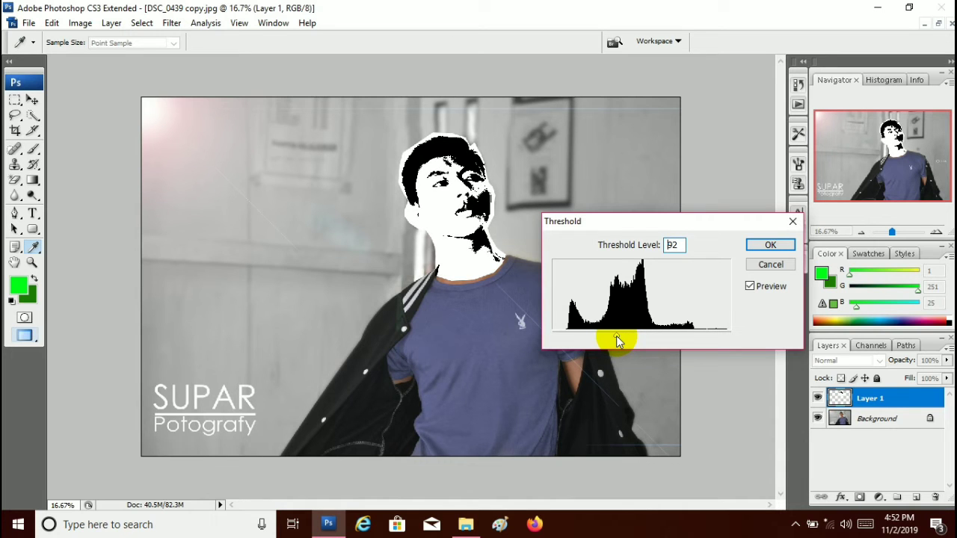
{"action": "left_click_drag", "start_coordinate": [616, 336], "coordinate": [619, 336]}
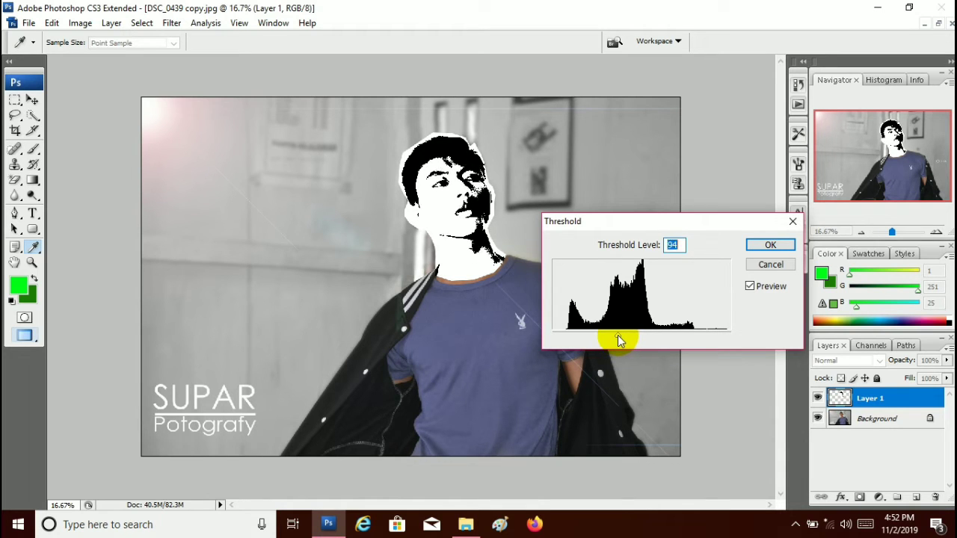
{"action": "left_click", "coordinate": [775, 245]}
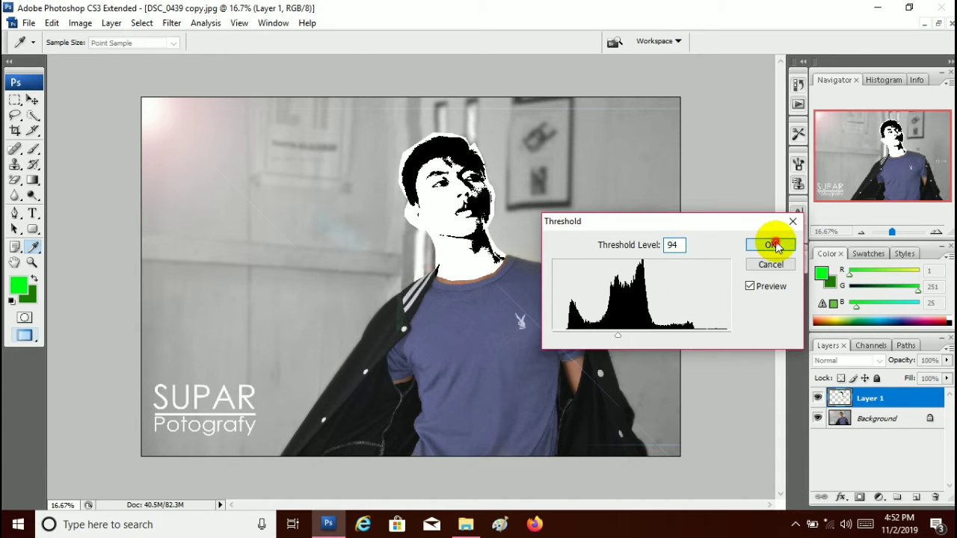
{"action": "key", "text": "p"}
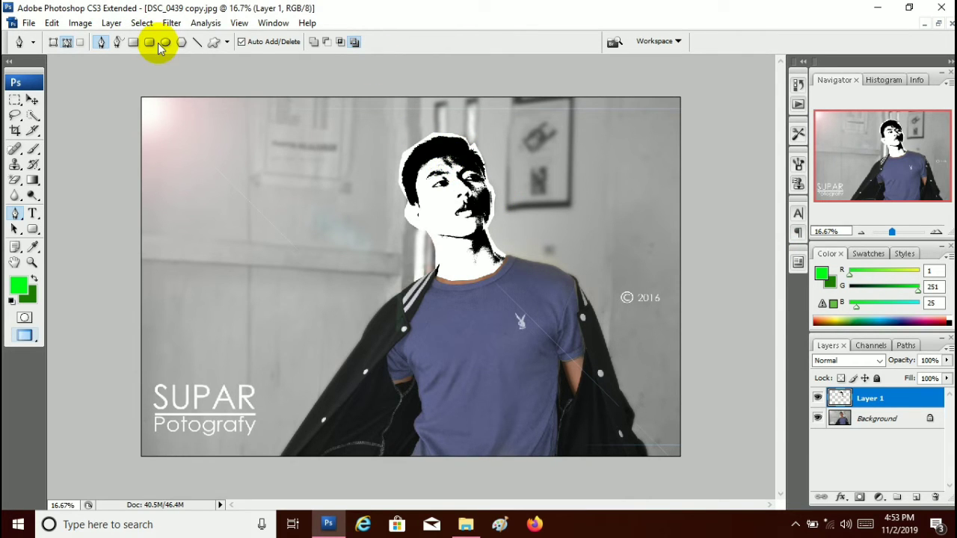
{"action": "left_click", "coordinate": [81, 24]}
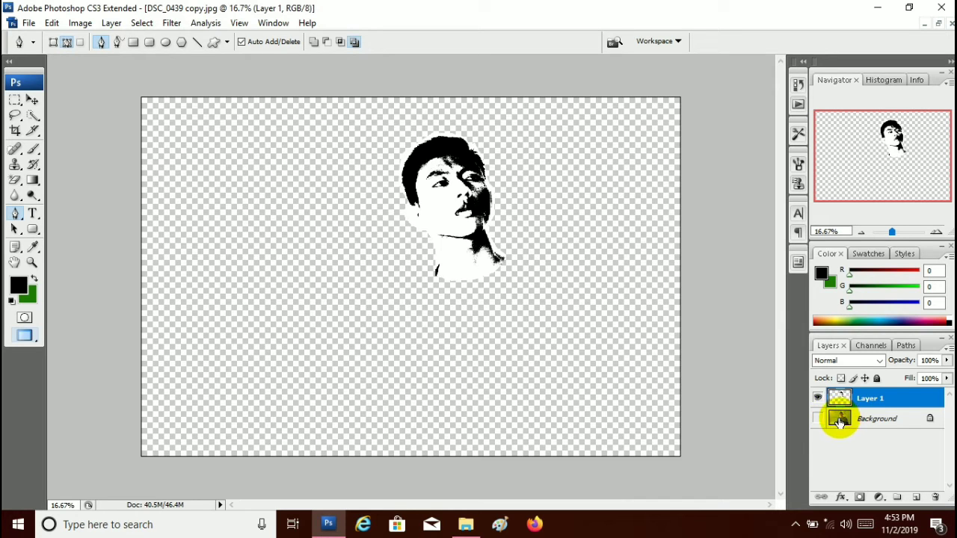
Step: Select the black areas via Color Range, sampling the hair at Fuzziness 40, and float the windows
{"action": "left_click", "coordinate": [143, 24]}
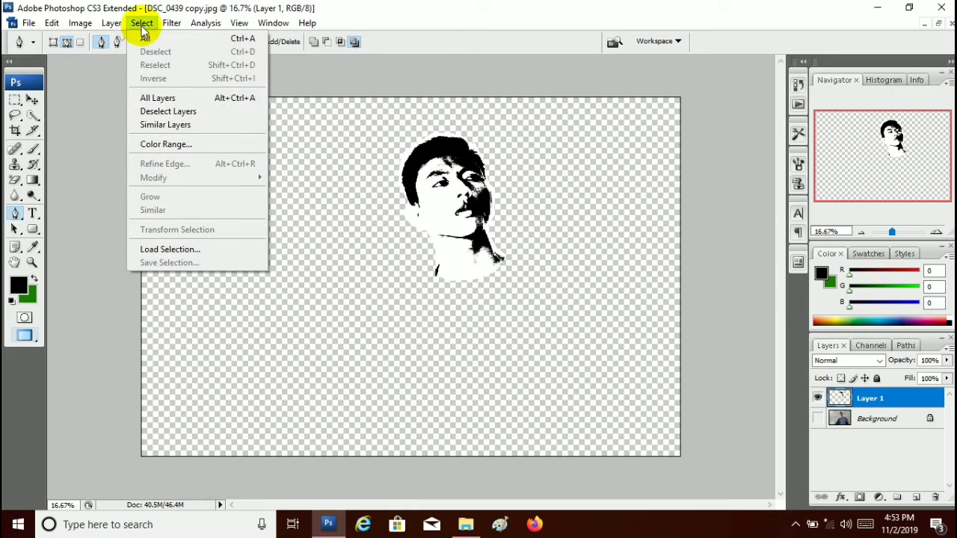
{"action": "left_click", "coordinate": [180, 145]}
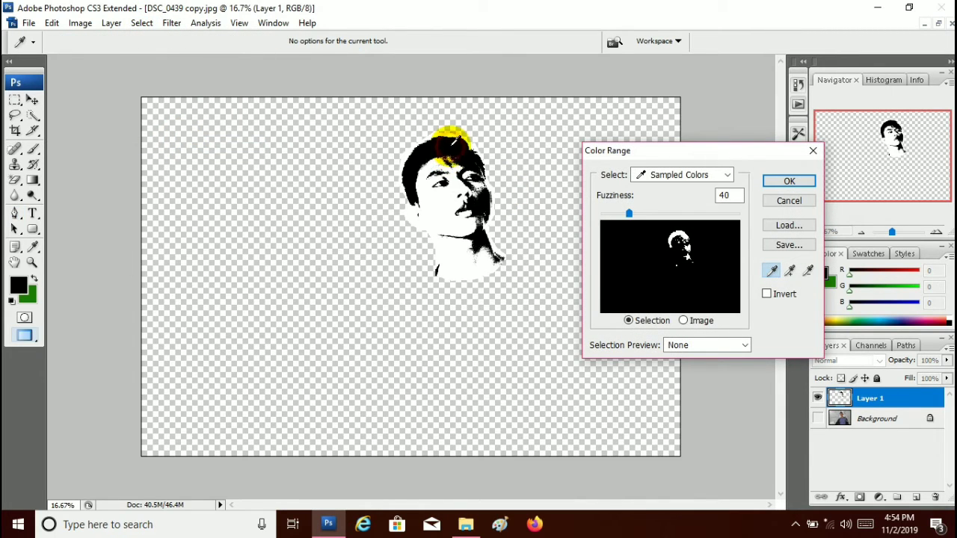
{"action": "left_click", "coordinate": [788, 183]}
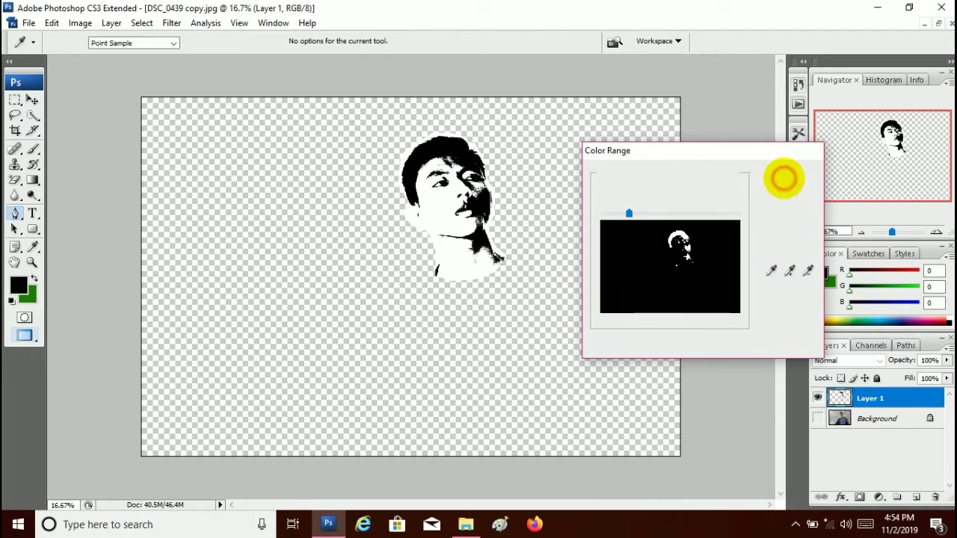
{"action": "key", "text": "p"}
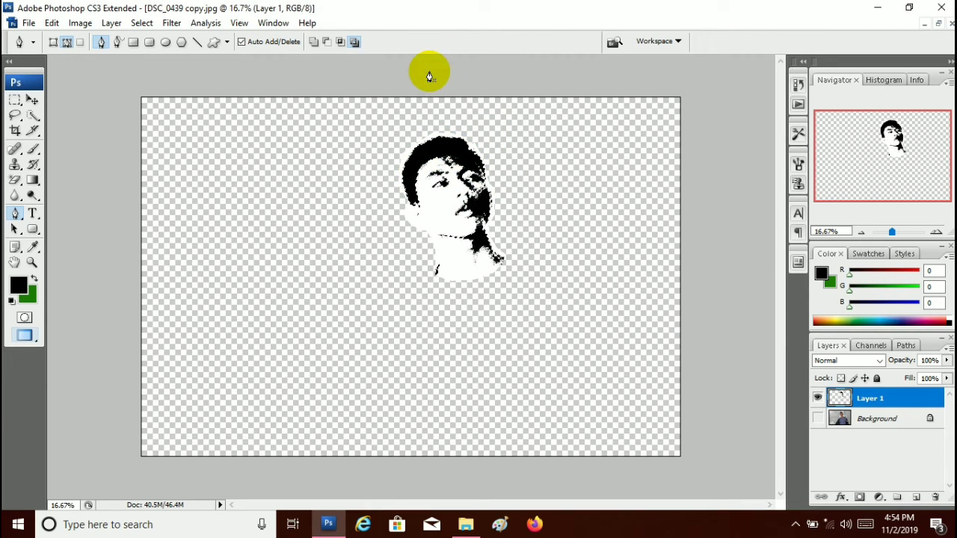
{"action": "left_click", "coordinate": [939, 23]}
Step: Create the white 1000 × 1000 px Untitled-1 document and place its window beside the portrait
{"action": "mouse_move", "coordinate": [524, 68]}
{"action": "left_mouse_down"}
{"action": "mouse_move", "coordinate": [523, 80]}
{"action": "mouse_move", "coordinate": [457, 80]}
{"action": "left_mouse_up"}
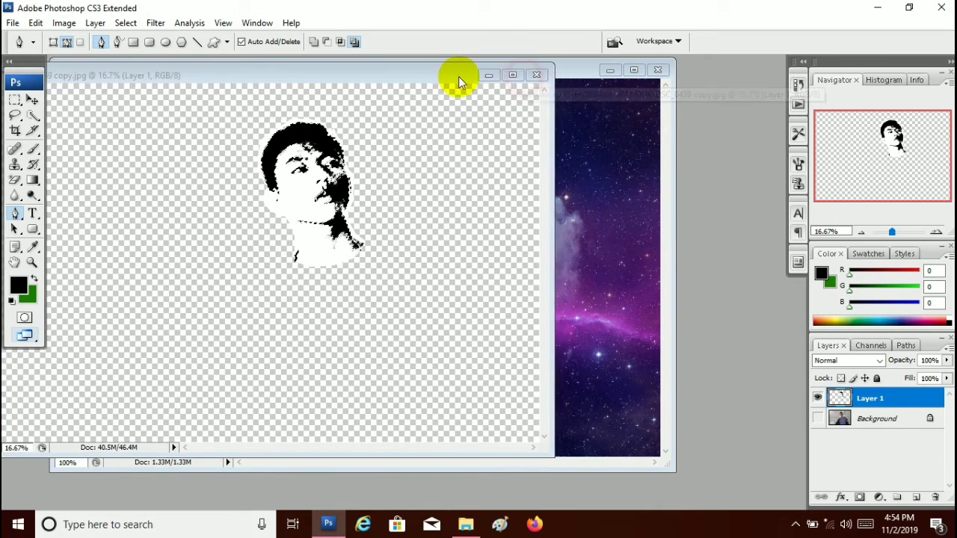
{"action": "left_click_drag", "start_coordinate": [540, 130], "coordinate": [411, 120]}
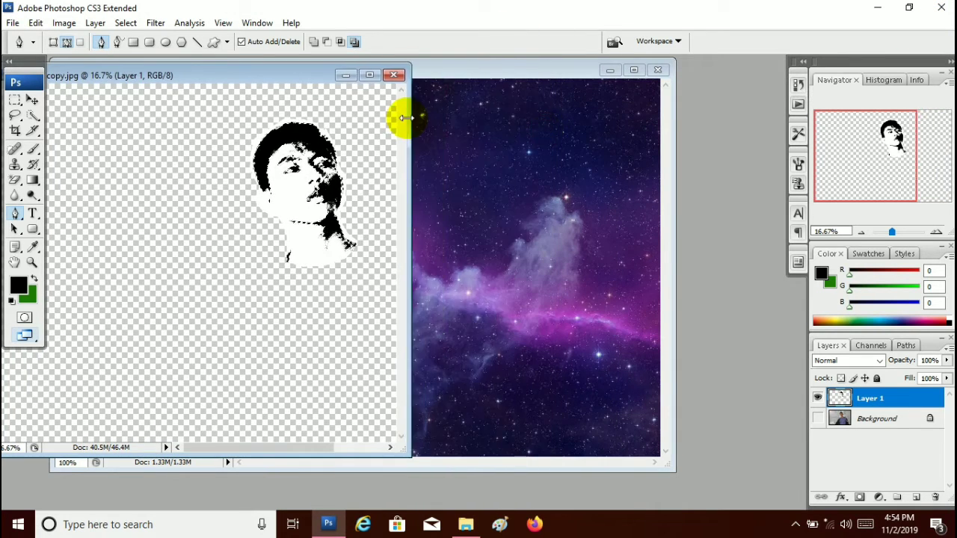
{"action": "left_click", "coordinate": [12, 22]}
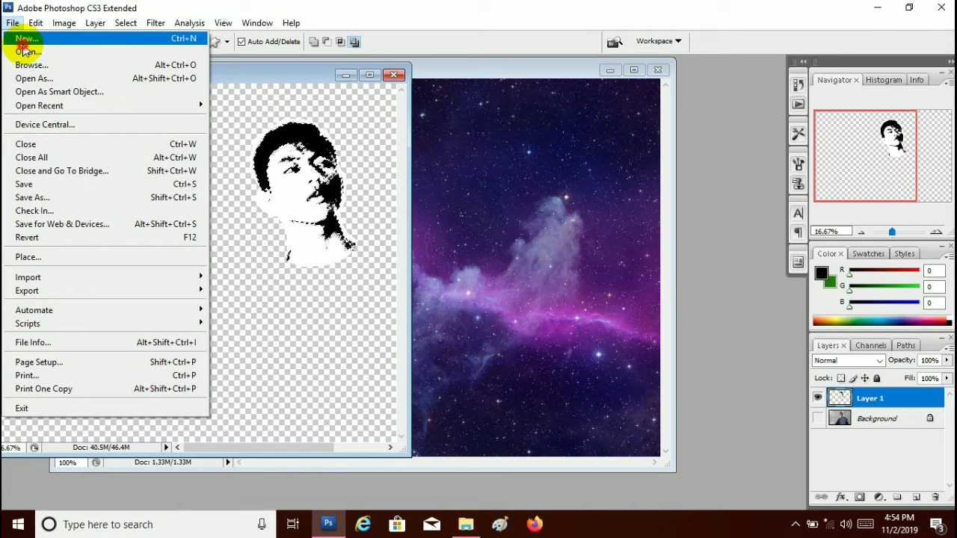
{"action": "left_click", "coordinate": [23, 37]}
{"action": "mouse_move", "coordinate": [388, 81]}
{"action": "left_mouse_down"}
{"action": "mouse_move", "coordinate": [650, 157]}
{"action": "mouse_move", "coordinate": [622, 111]}
{"action": "mouse_move", "coordinate": [576, 78]}
{"action": "left_mouse_up"}
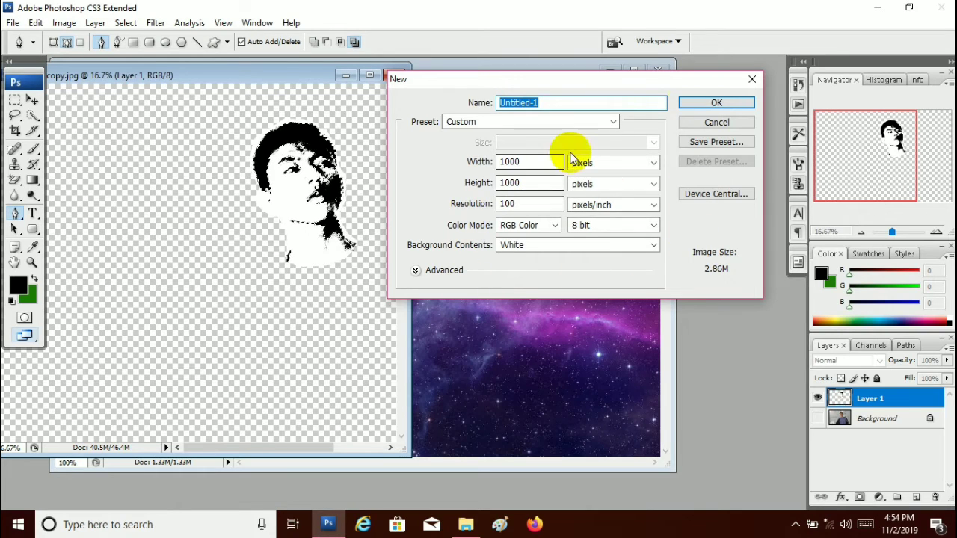
{"action": "left_click", "coordinate": [714, 104]}
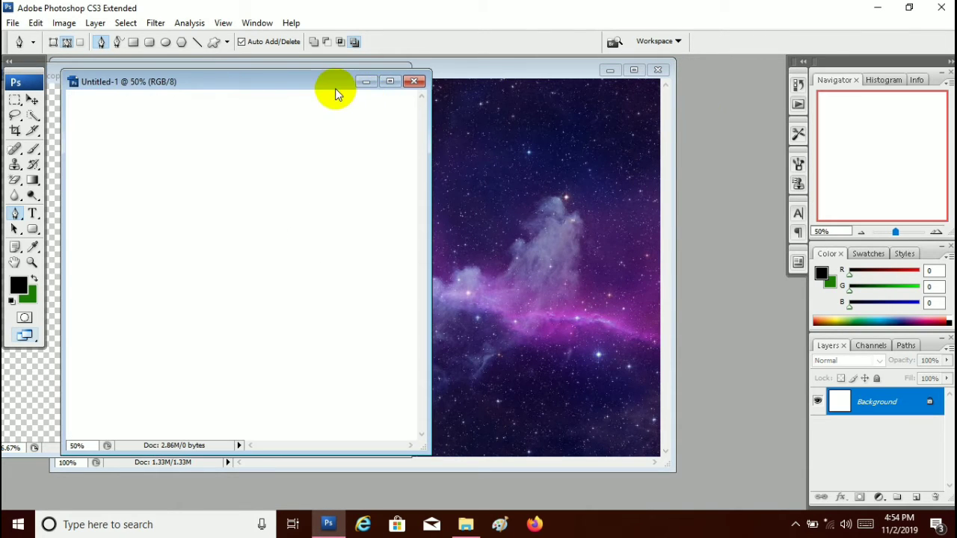
{"action": "mouse_move", "coordinate": [330, 87]}
{"action": "left_mouse_down"}
{"action": "mouse_move", "coordinate": [622, 88]}
{"action": "mouse_move", "coordinate": [675, 38]}
{"action": "mouse_move", "coordinate": [688, 85]}
{"action": "left_mouse_up"}
{"action": "left_click", "coordinate": [249, 75]}
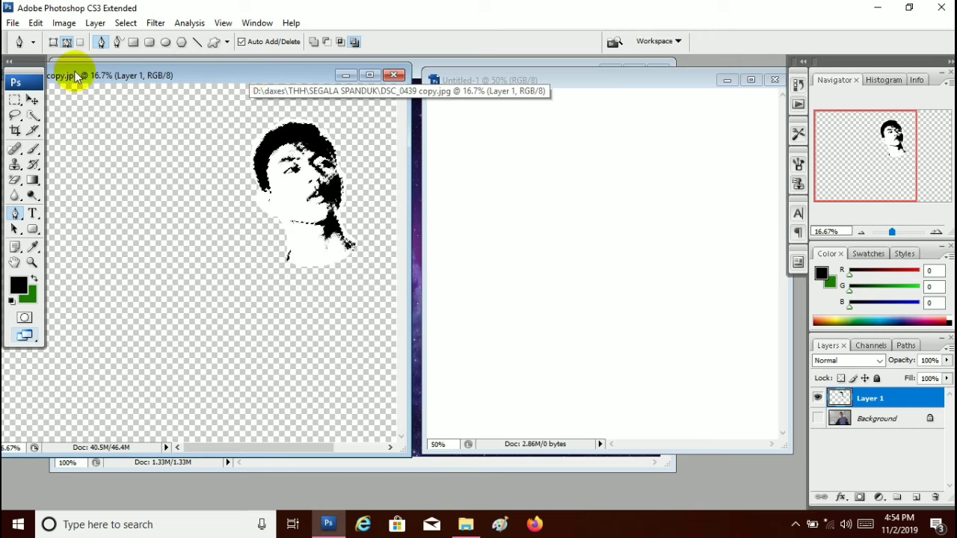
Step: Drag the stencil portrait layer into Untitled-1 with the Move tool
{"action": "left_click", "coordinate": [31, 101]}
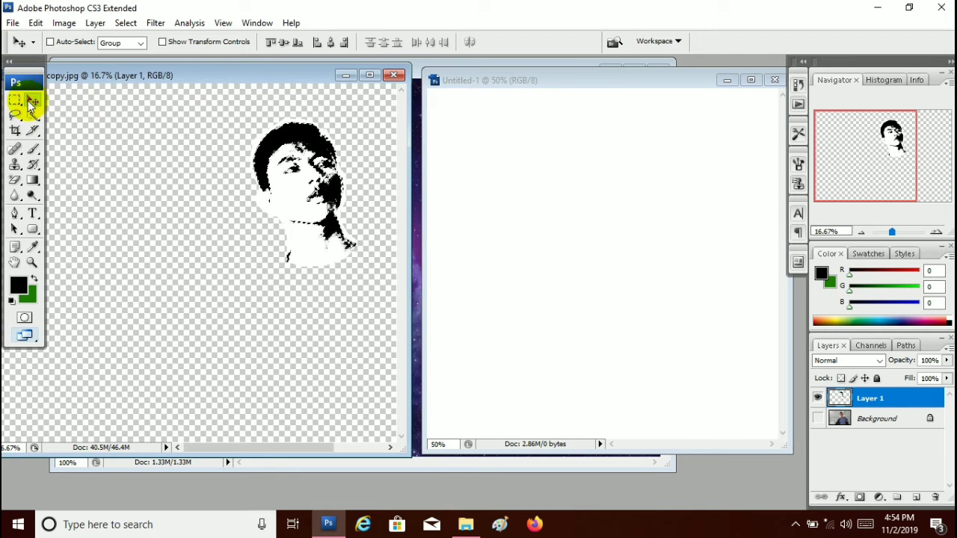
{"action": "mouse_move", "coordinate": [327, 132]}
{"action": "left_mouse_down"}
{"action": "mouse_move", "coordinate": [527, 173]}
{"action": "mouse_move", "coordinate": [579, 207]}
{"action": "mouse_move", "coordinate": [604, 111]}
{"action": "mouse_move", "coordinate": [607, 127]}
{"action": "left_mouse_up"}
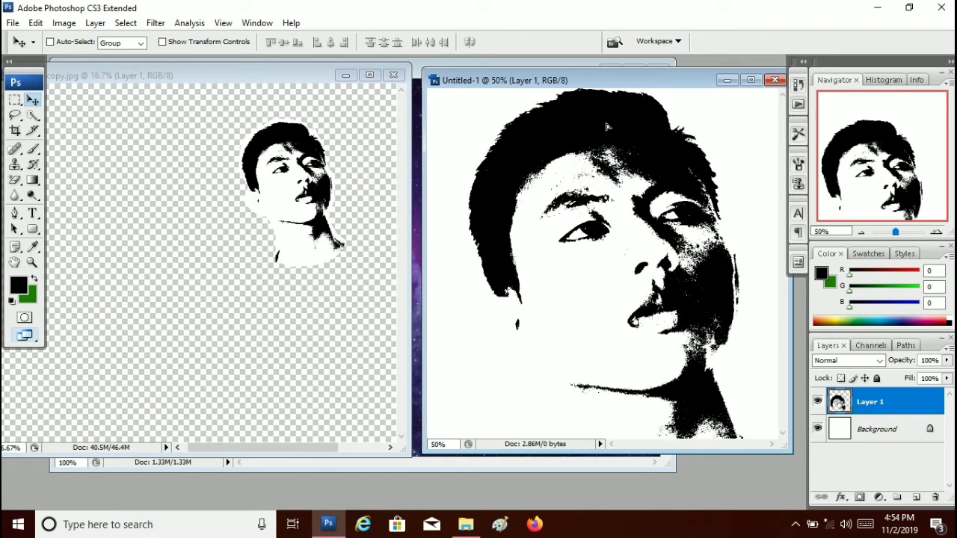
{"action": "left_click_drag", "start_coordinate": [652, 79], "coordinate": [495, 84]}
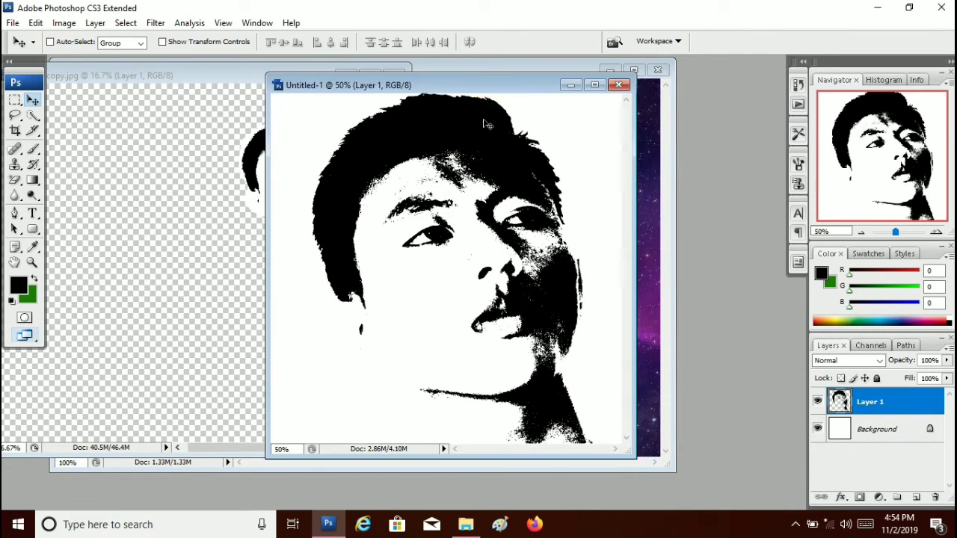
{"action": "left_click_drag", "start_coordinate": [473, 167], "coordinate": [505, 191]}
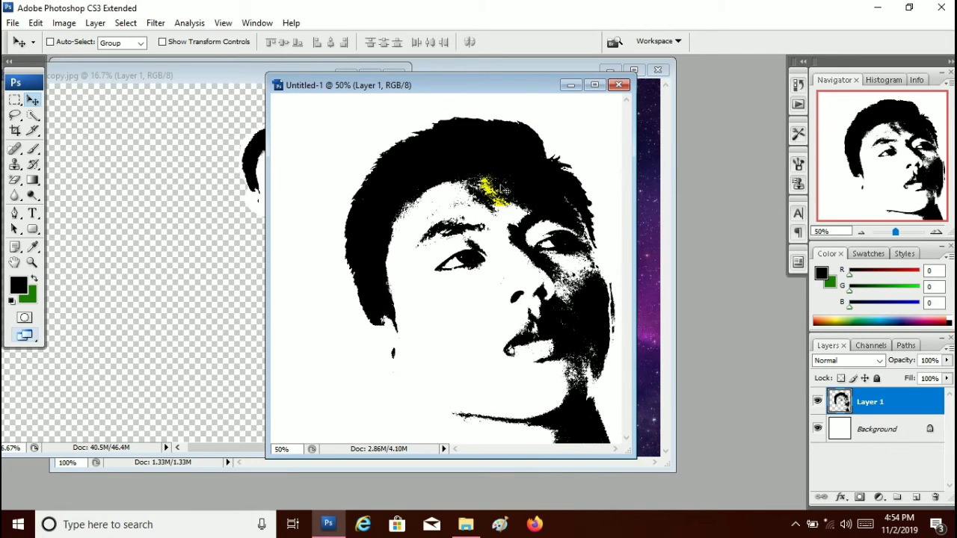
{"action": "key", "text": "ctrl+minus"}
{"action": "key", "text": "ctrl+minus"}
Step: Scale the portrait down to about 60%, nudge it into place, and maximize the window
{"action": "key", "text": "ctrl+t"}
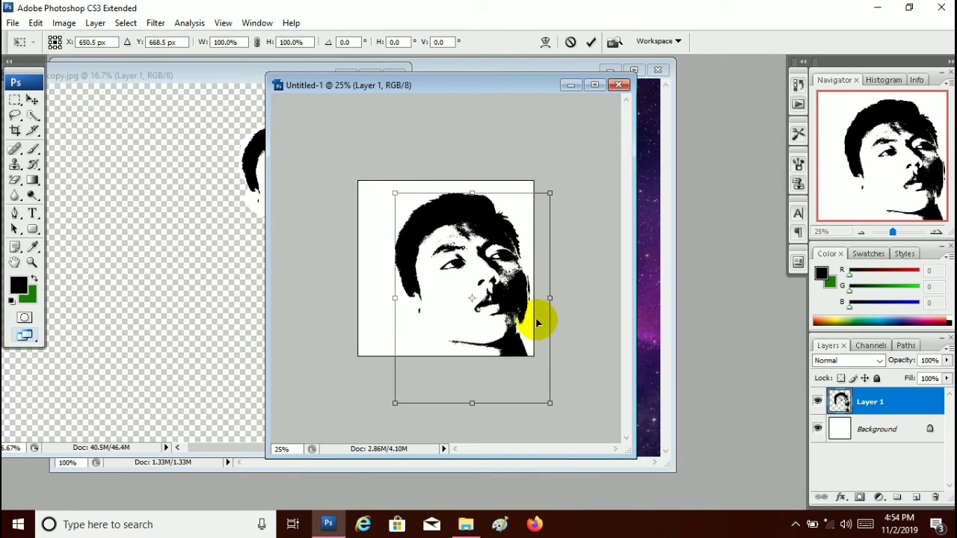
{"action": "left_click_drag", "start_coordinate": [549, 403], "coordinate": [481, 321]}
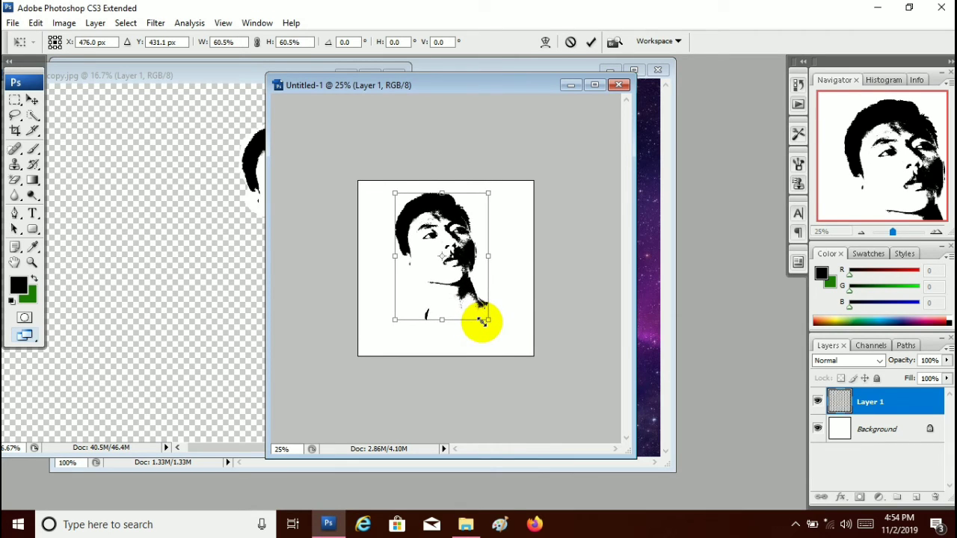
{"action": "key", "text": "Return"}
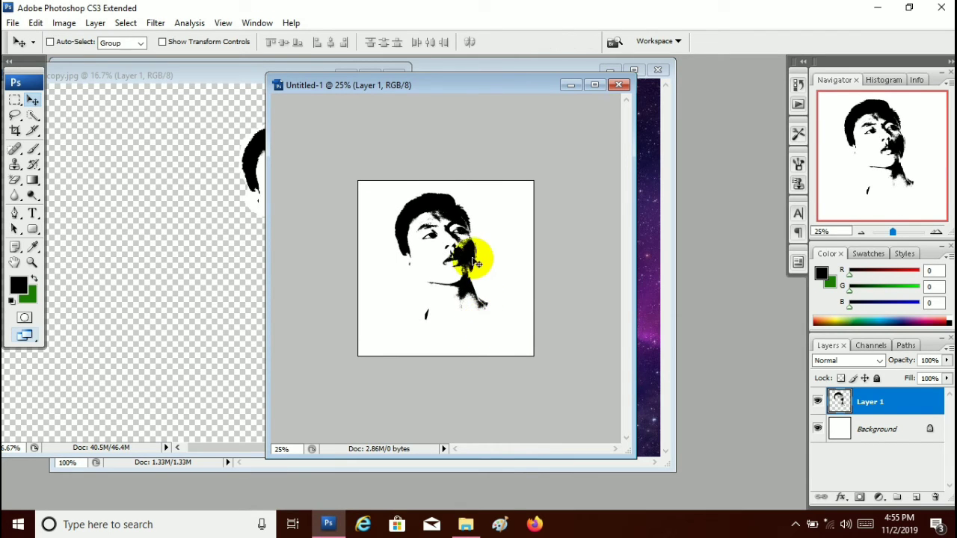
{"action": "left_click_drag", "start_coordinate": [472, 260], "coordinate": [477, 265]}
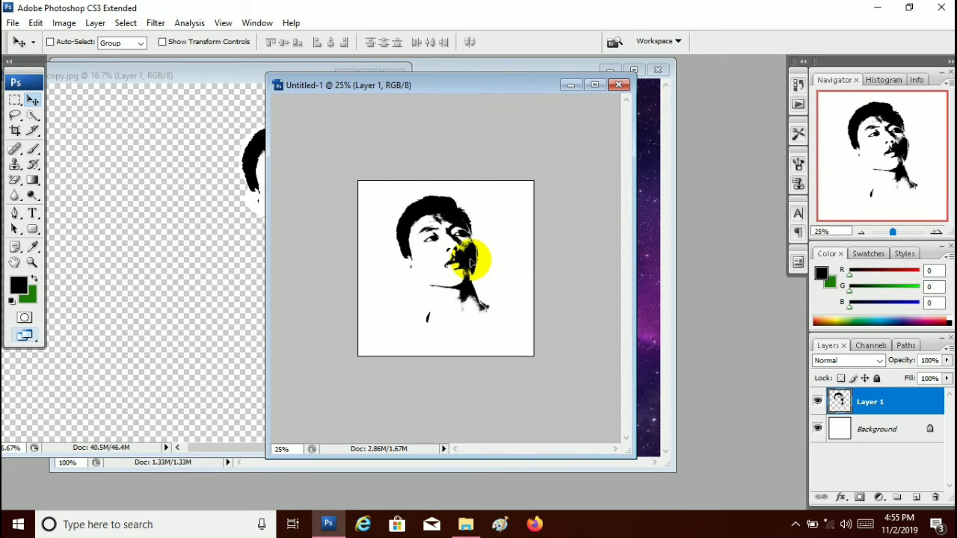
{"action": "left_click_drag", "start_coordinate": [478, 265], "coordinate": [471, 262]}
{"action": "key", "text": "ctrl+t"}
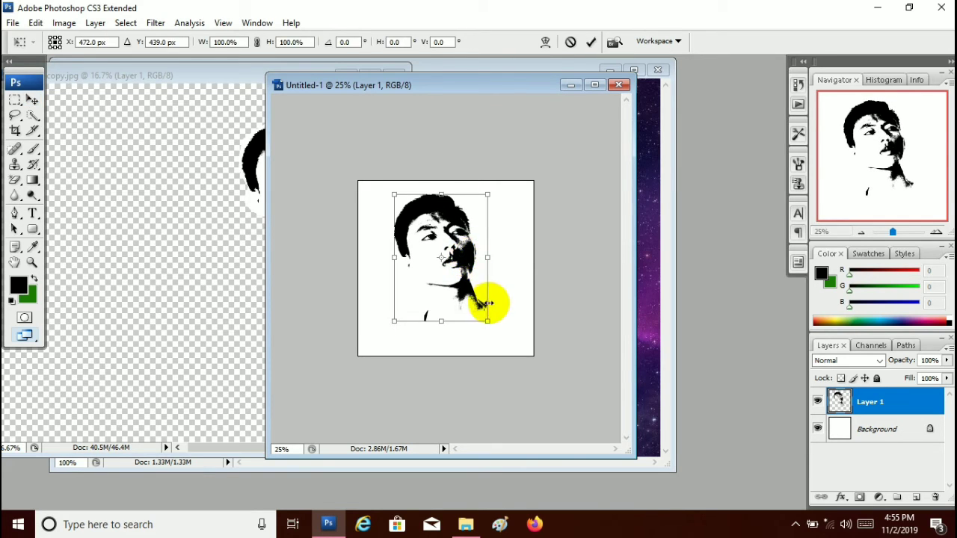
{"action": "left_click_drag", "start_coordinate": [487, 321], "coordinate": [485, 317]}
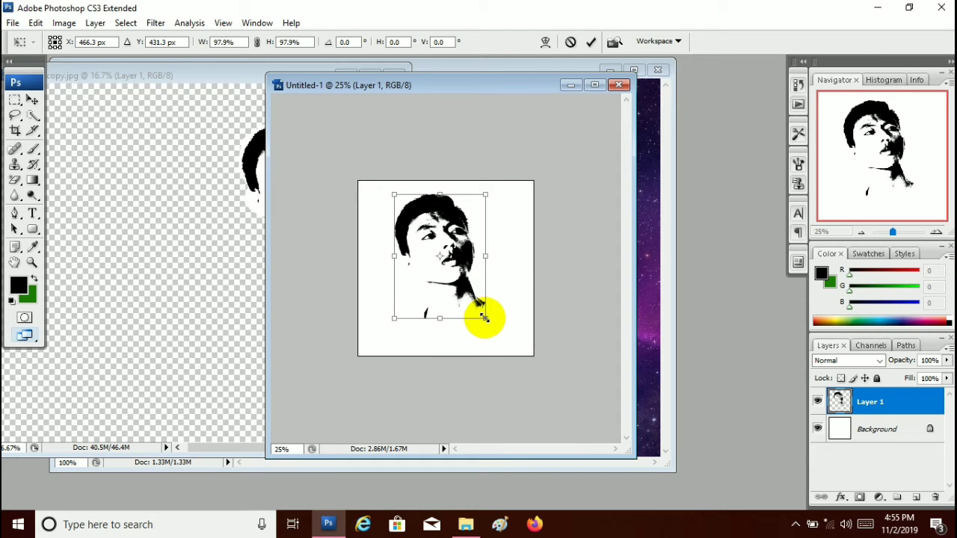
{"action": "key", "text": "Return"}
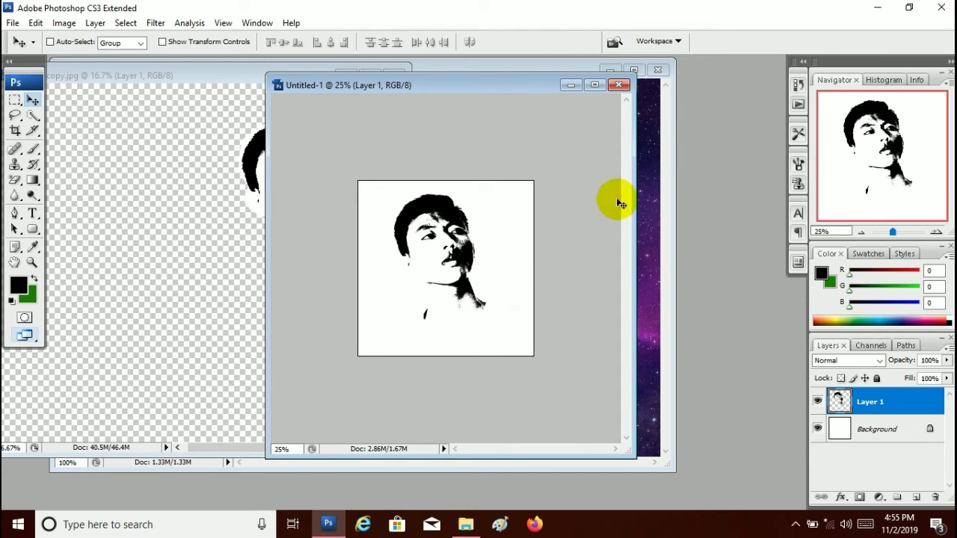
{"action": "left_click", "coordinate": [599, 85]}
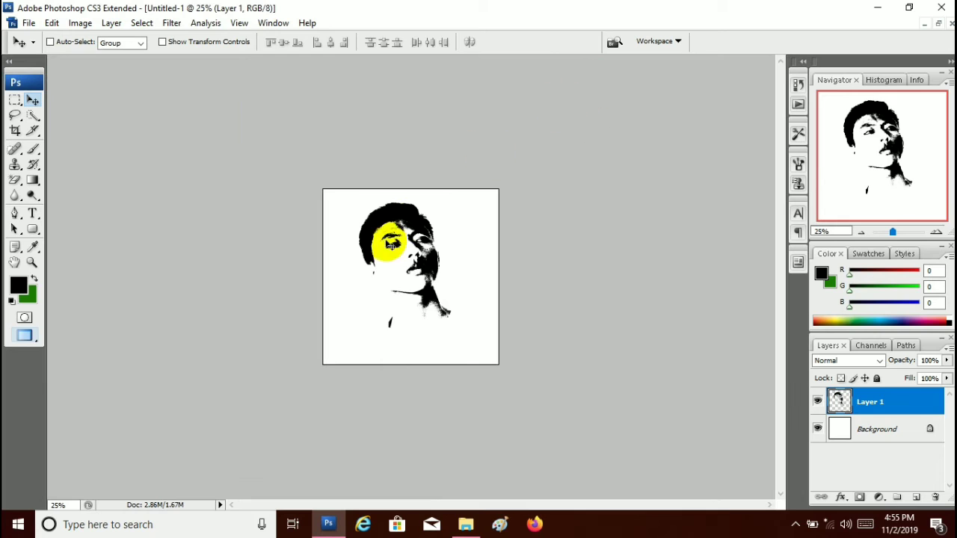
Step: Drag dark-matter.jpg into Untitled-1 as Layer 2, then maximize the document
{"action": "left_click_drag", "start_coordinate": [403, 243], "coordinate": [405, 245]}
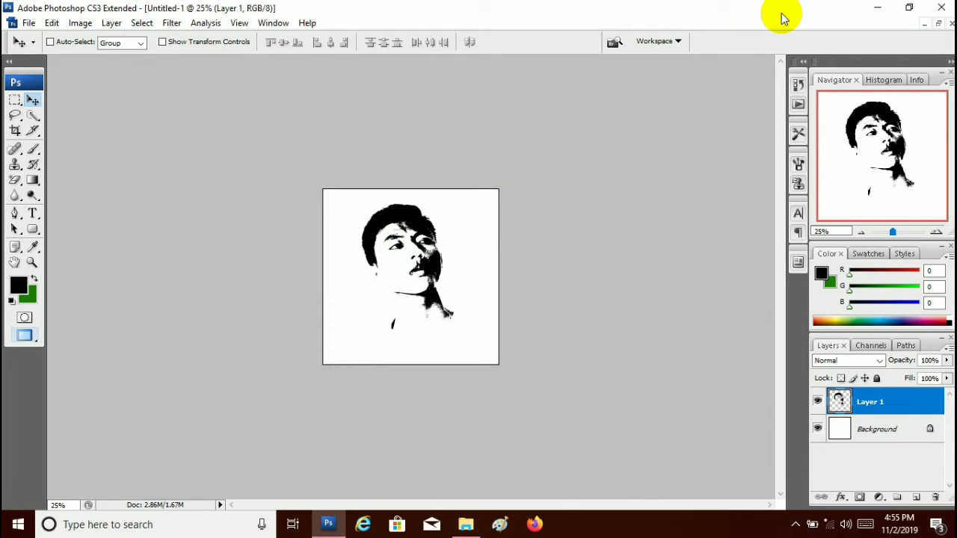
{"action": "left_click", "coordinate": [940, 27]}
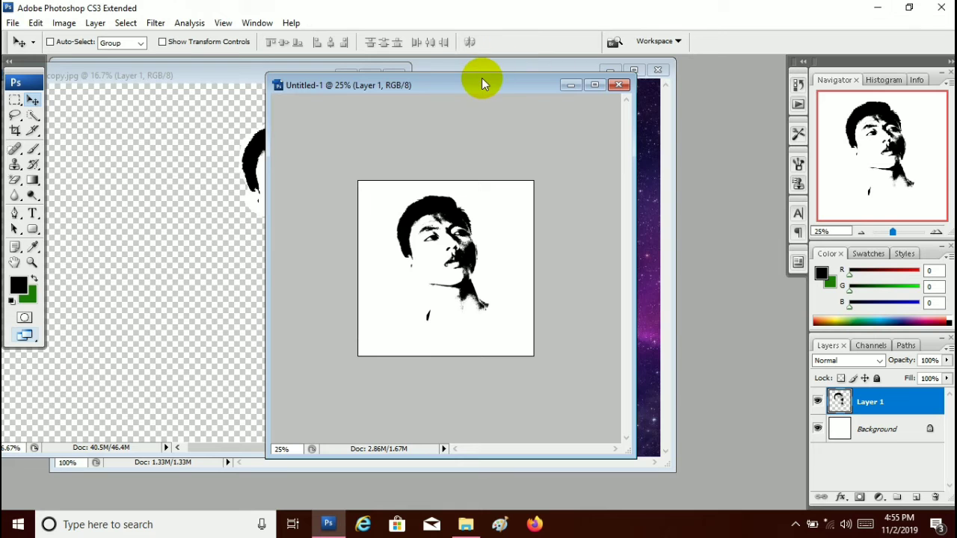
{"action": "left_click_drag", "start_coordinate": [482, 84], "coordinate": [228, 89]}
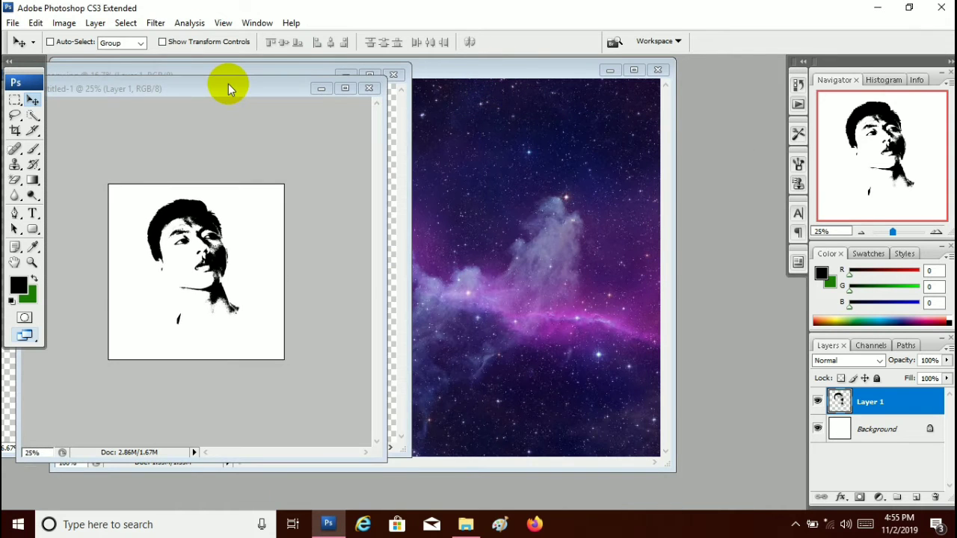
{"action": "left_click", "coordinate": [641, 69]}
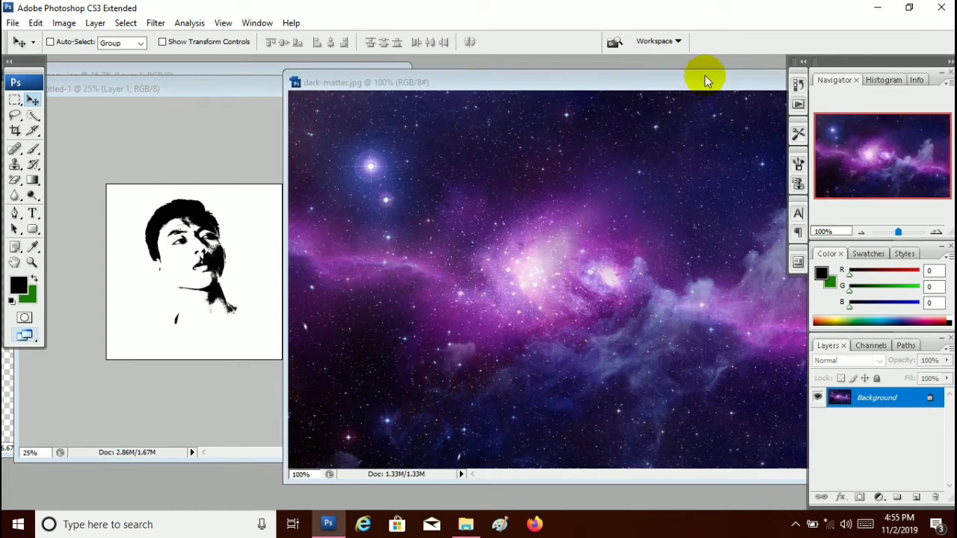
{"action": "left_click_drag", "start_coordinate": [705, 74], "coordinate": [722, 71]}
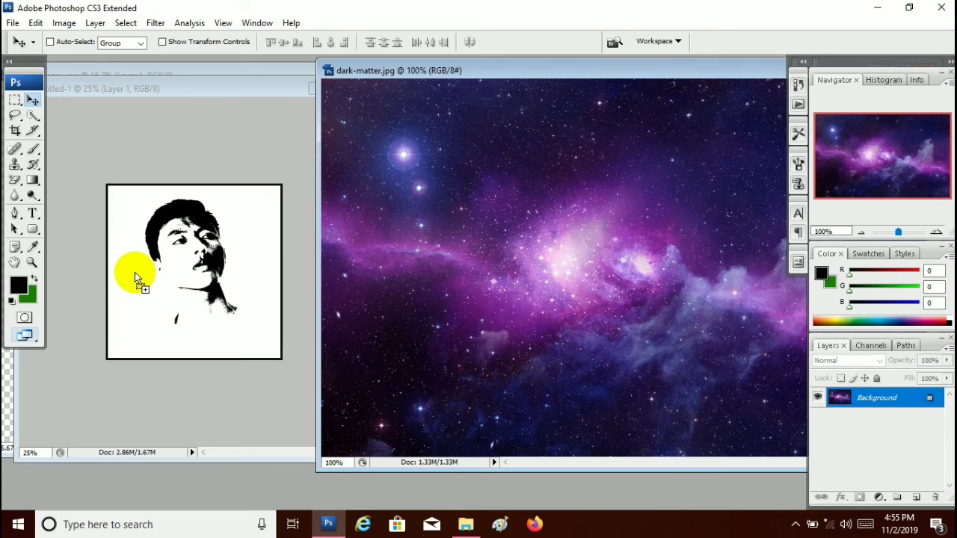
{"action": "left_click_drag", "start_coordinate": [134, 272], "coordinate": [171, 214]}
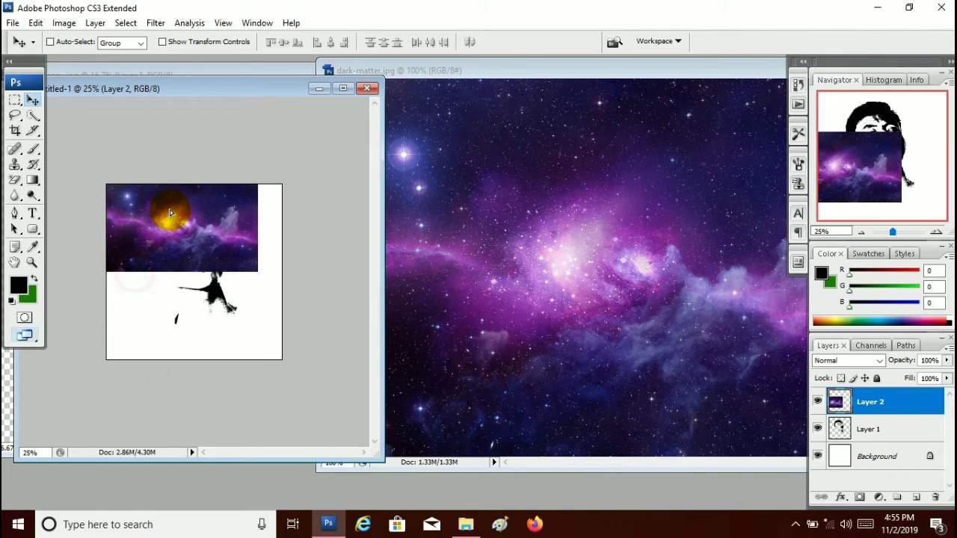
{"action": "left_click_drag", "start_coordinate": [636, 74], "coordinate": [491, 278]}
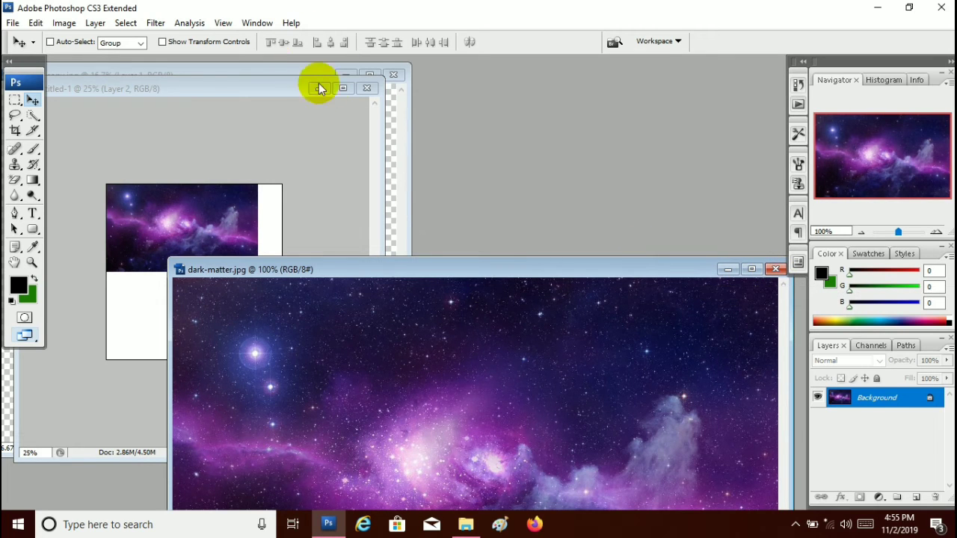
{"action": "left_click", "coordinate": [343, 88]}
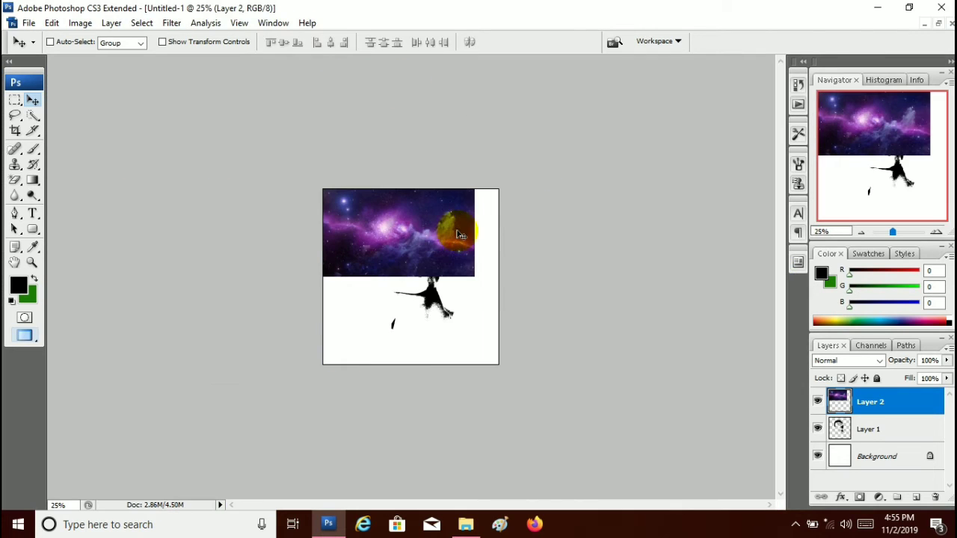
Step: Try Color blending on Layer 2, then settle on Lighten mode
{"action": "left_click_drag", "start_coordinate": [462, 236], "coordinate": [445, 259]}
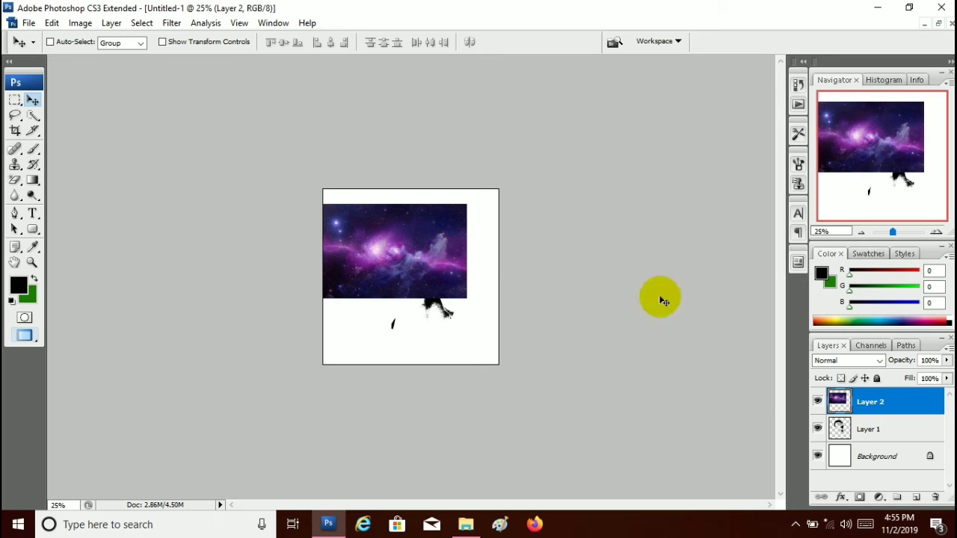
{"action": "left_click", "coordinate": [879, 362]}
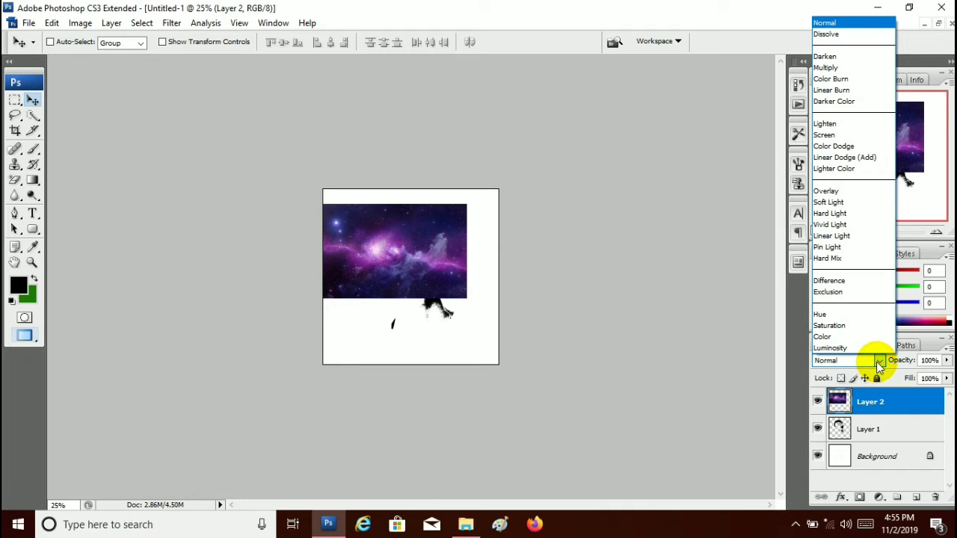
{"action": "left_click", "coordinate": [880, 362]}
{"action": "left_click", "coordinate": [880, 362]}
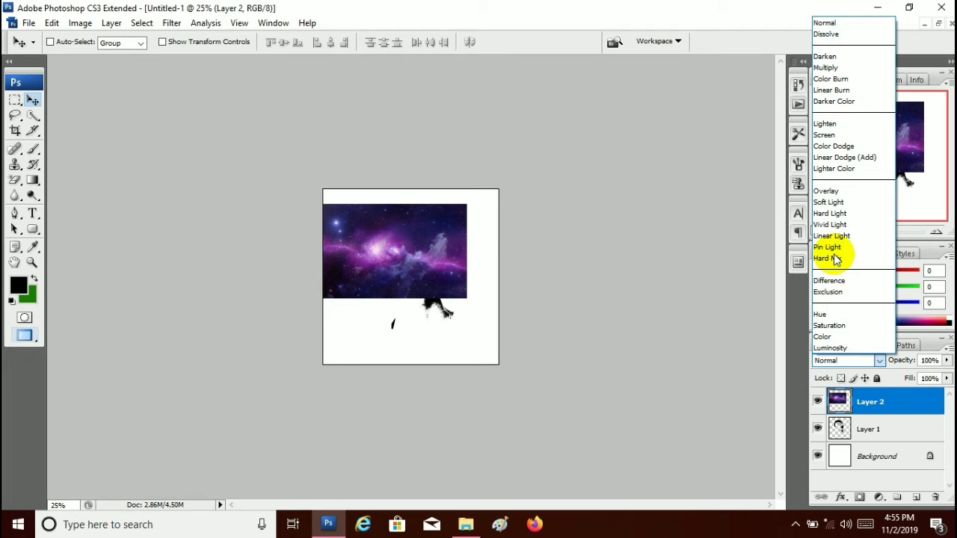
{"action": "left_click", "coordinate": [820, 337]}
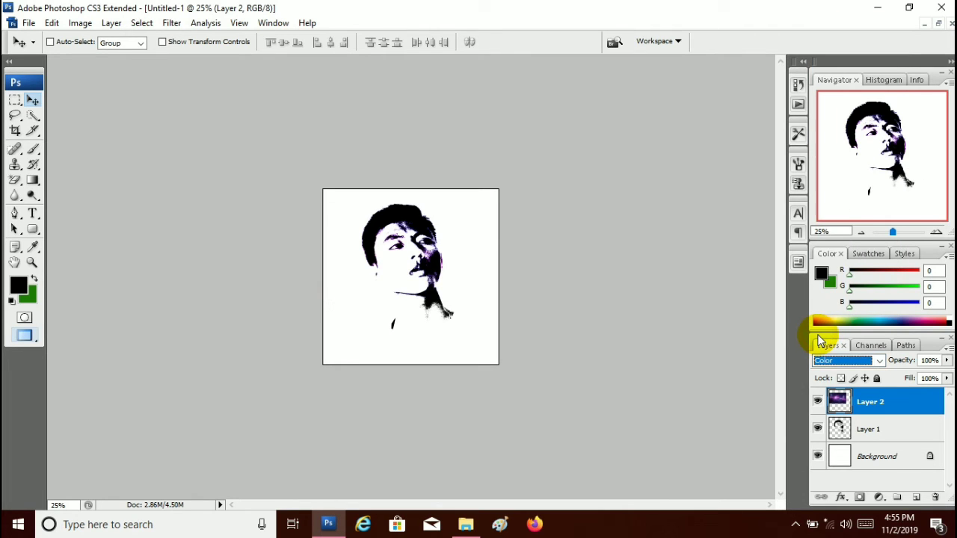
{"action": "left_click", "coordinate": [860, 362]}
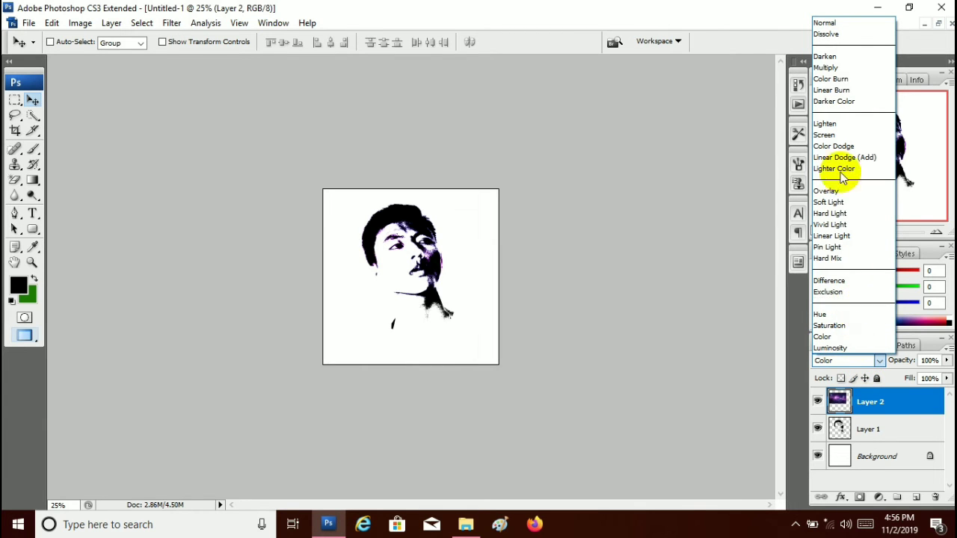
{"action": "left_click", "coordinate": [838, 128]}
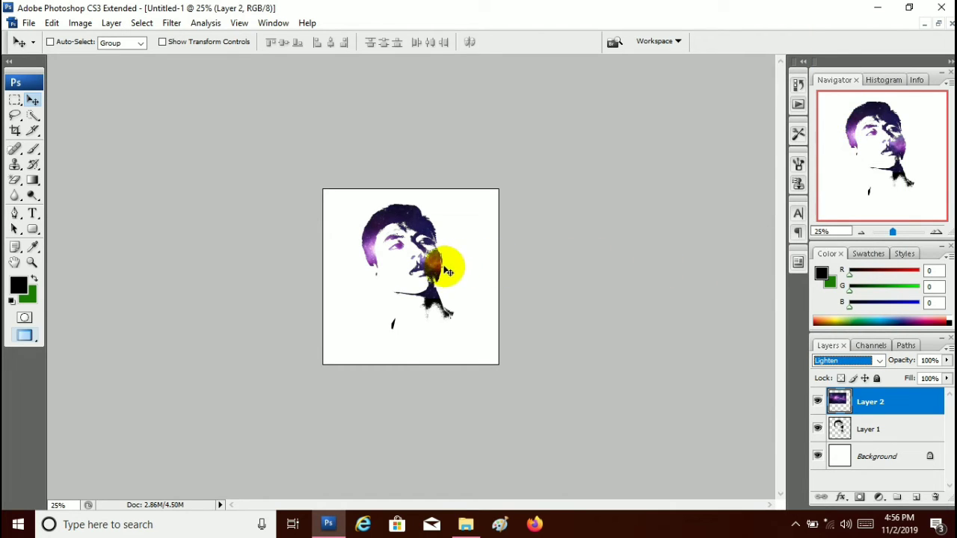
Step: Scale the galaxy layer to about 288% × 224% and move it over the whole portrait
{"action": "left_click_drag", "start_coordinate": [447, 263], "coordinate": [438, 287]}
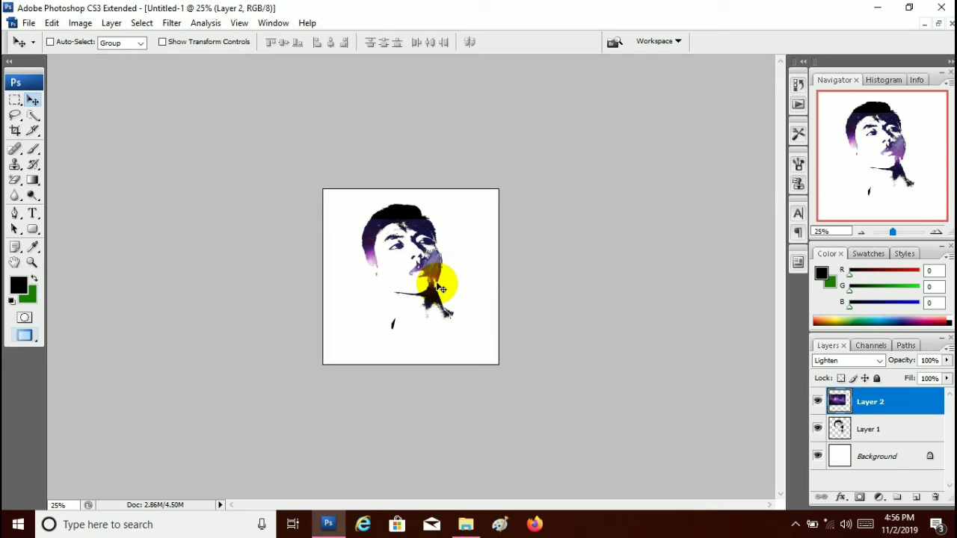
{"action": "key", "text": "ctrl+t"}
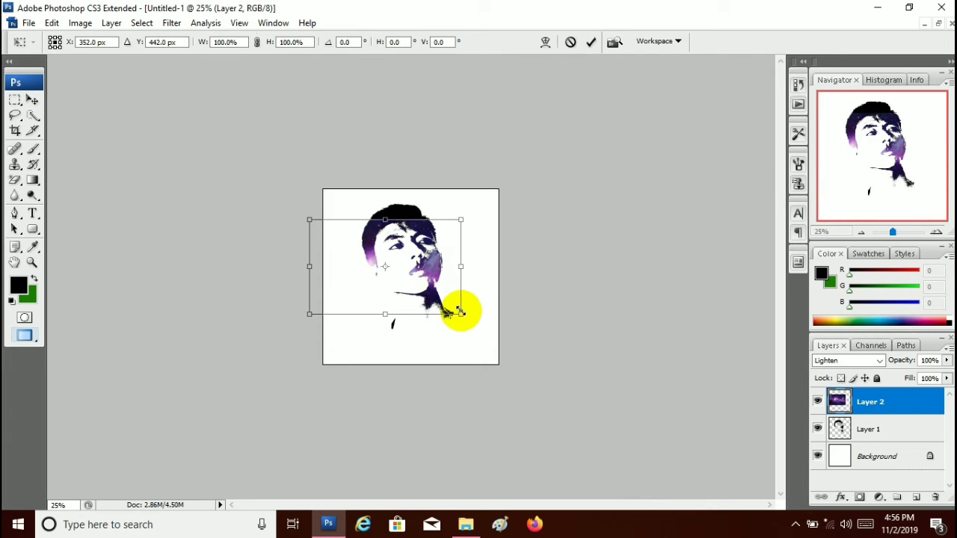
{"action": "left_click_drag", "start_coordinate": [461, 314], "coordinate": [549, 368]}
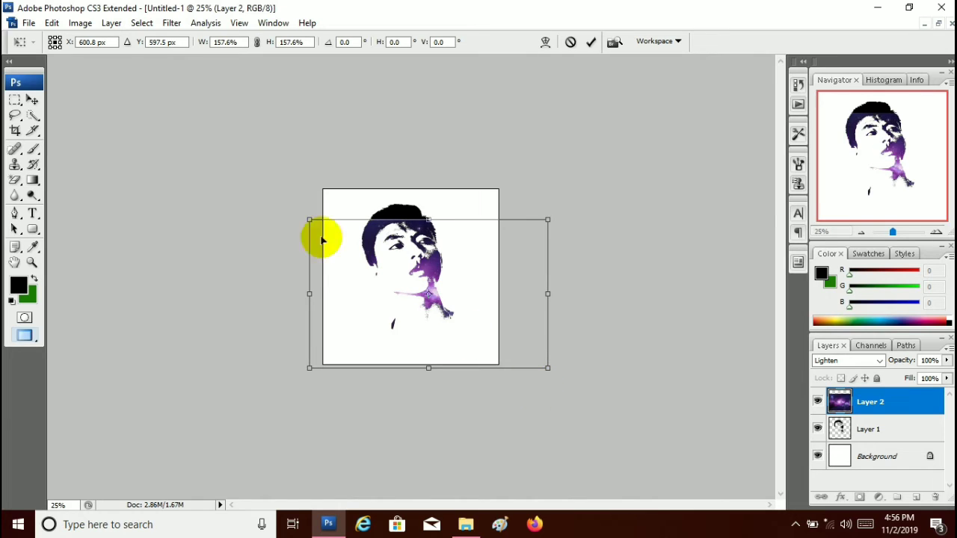
{"action": "mouse_move", "coordinate": [309, 219]}
{"action": "left_mouse_down"}
{"action": "mouse_move", "coordinate": [249, 177]}
{"action": "mouse_move", "coordinate": [197, 163]}
{"action": "mouse_move", "coordinate": [113, 167]}
{"action": "mouse_move", "coordinate": [111, 155]}
{"action": "left_mouse_up"}
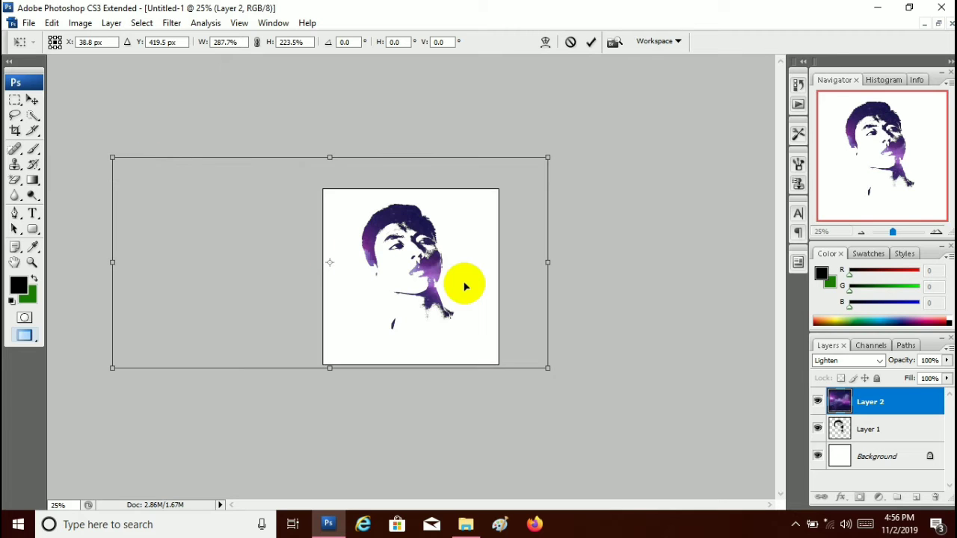
{"action": "mouse_move", "coordinate": [466, 278]}
{"action": "left_mouse_down"}
{"action": "mouse_move", "coordinate": [545, 272]}
{"action": "mouse_move", "coordinate": [582, 291]}
{"action": "mouse_move", "coordinate": [648, 294]}
{"action": "mouse_move", "coordinate": [663, 319]}
{"action": "mouse_move", "coordinate": [675, 315]}
{"action": "mouse_move", "coordinate": [535, 314]}
{"action": "mouse_move", "coordinate": [481, 302]}
{"action": "mouse_move", "coordinate": [527, 308]}
{"action": "left_mouse_up"}
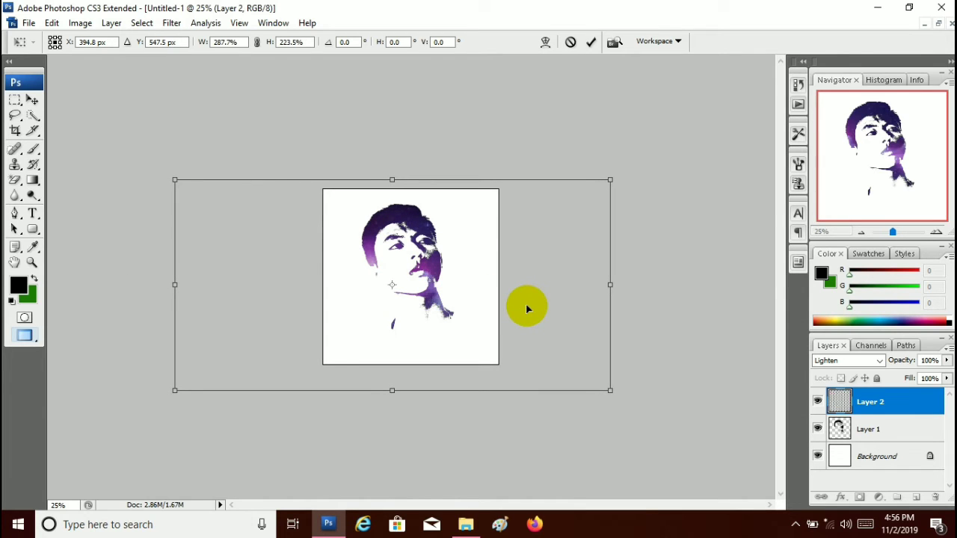
{"action": "key", "text": "Return"}
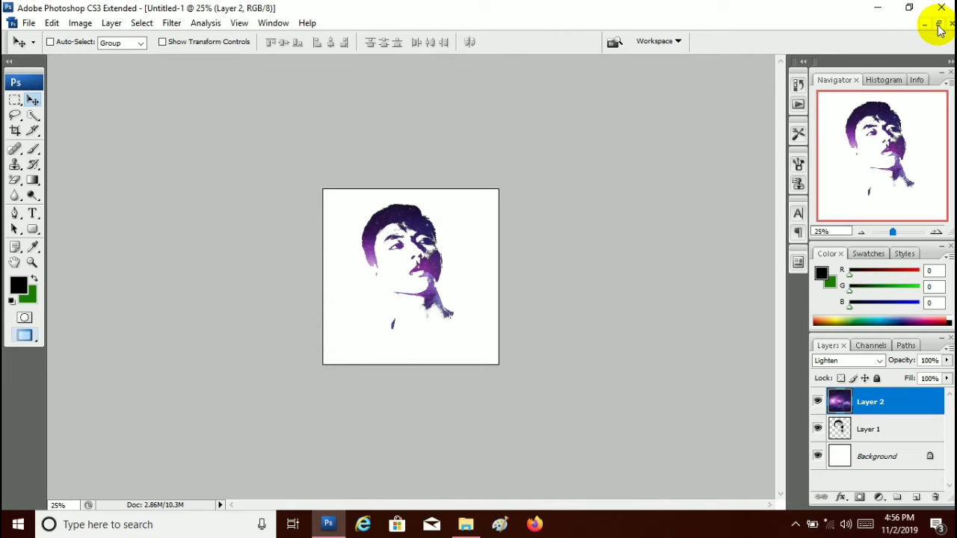
Step: Bring the dark-matter.jpg galaxy image to the front, maximized, with the Horizontal Type tool active
{"action": "left_click", "coordinate": [938, 25]}
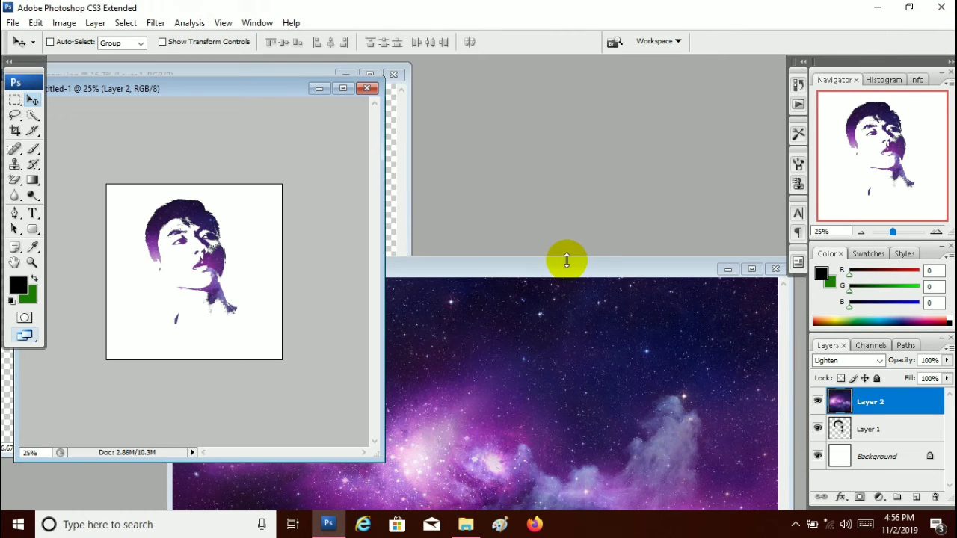
{"action": "left_click_drag", "start_coordinate": [567, 266], "coordinate": [509, 59]}
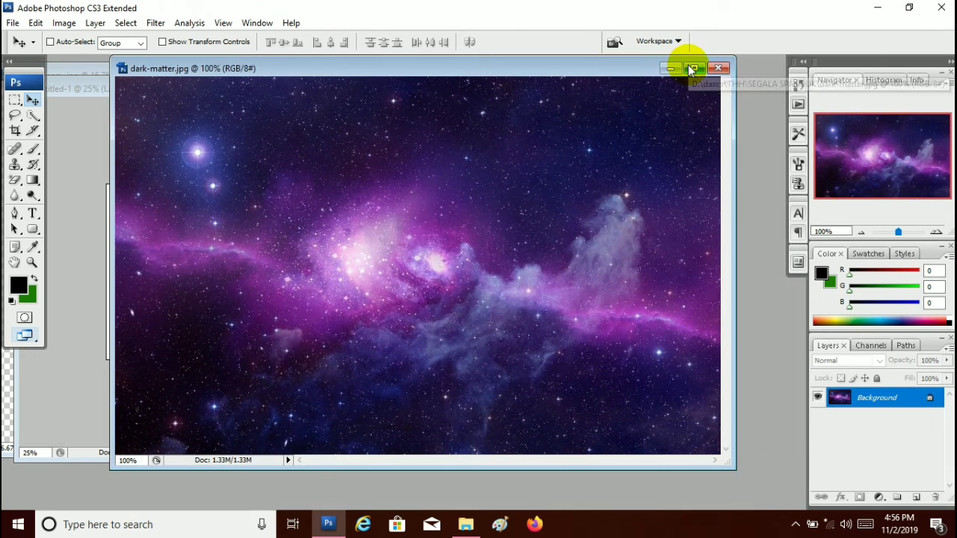
{"action": "left_click", "coordinate": [694, 63]}
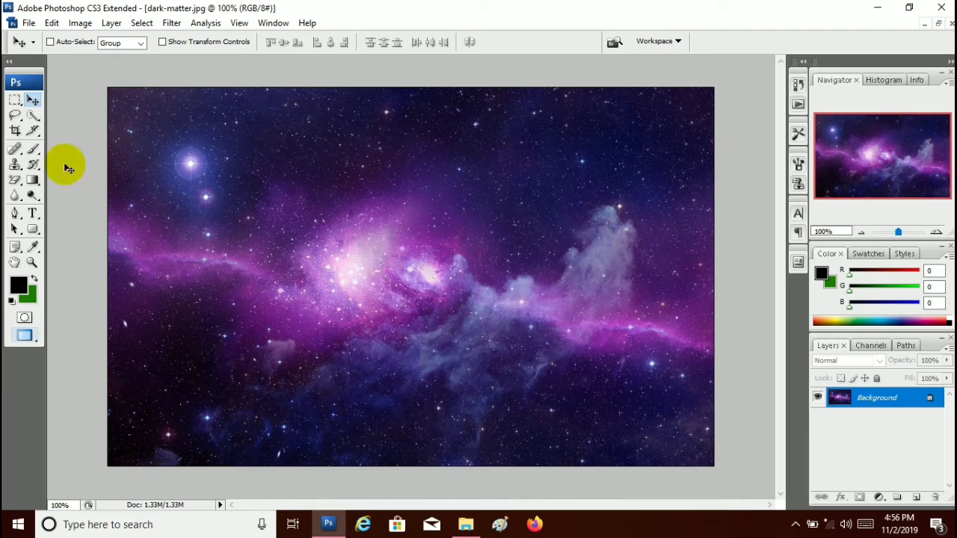
{"action": "left_click", "coordinate": [27, 218]}
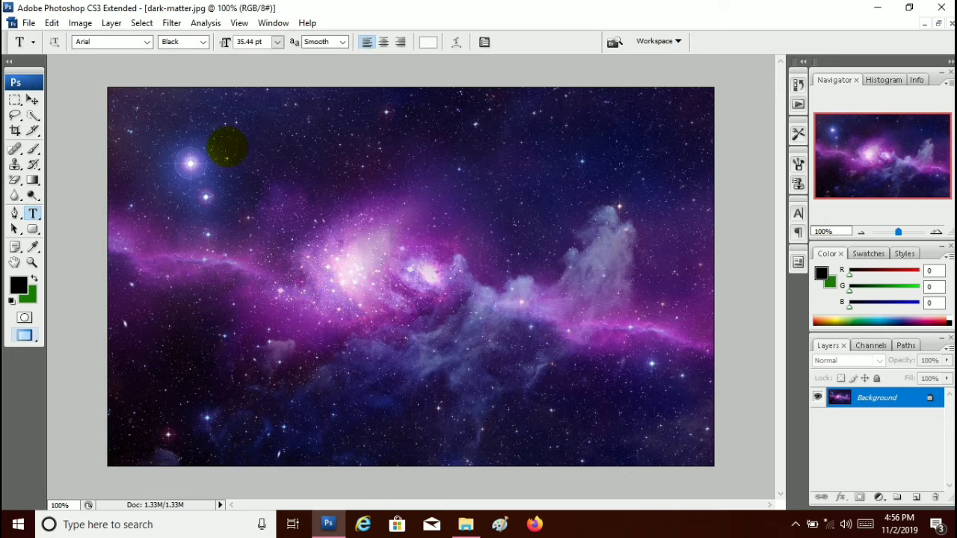
Step: Set the type font to Alpha54 and start the D'axes Chanel text across the galaxy image's middle
{"action": "left_click", "coordinate": [148, 43]}
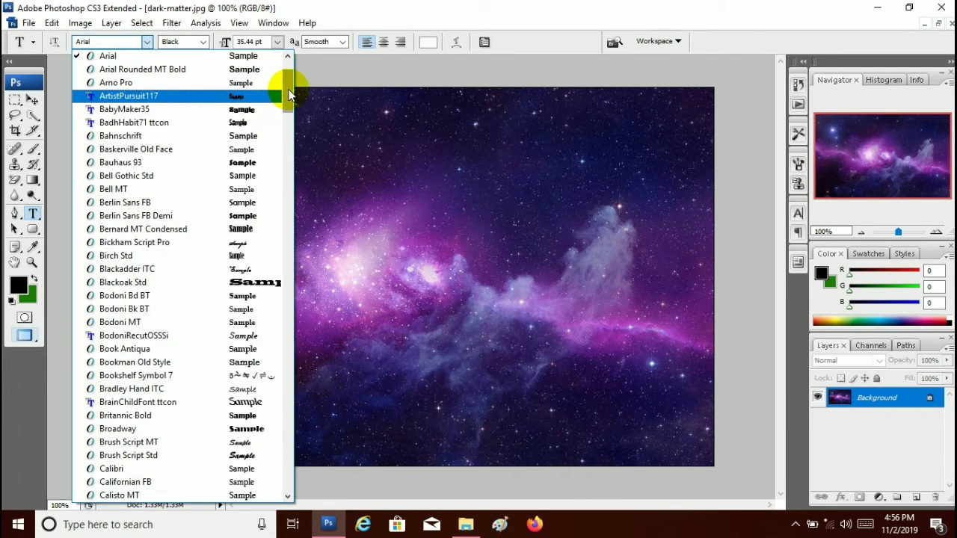
{"action": "left_click_drag", "start_coordinate": [288, 95], "coordinate": [297, 135]}
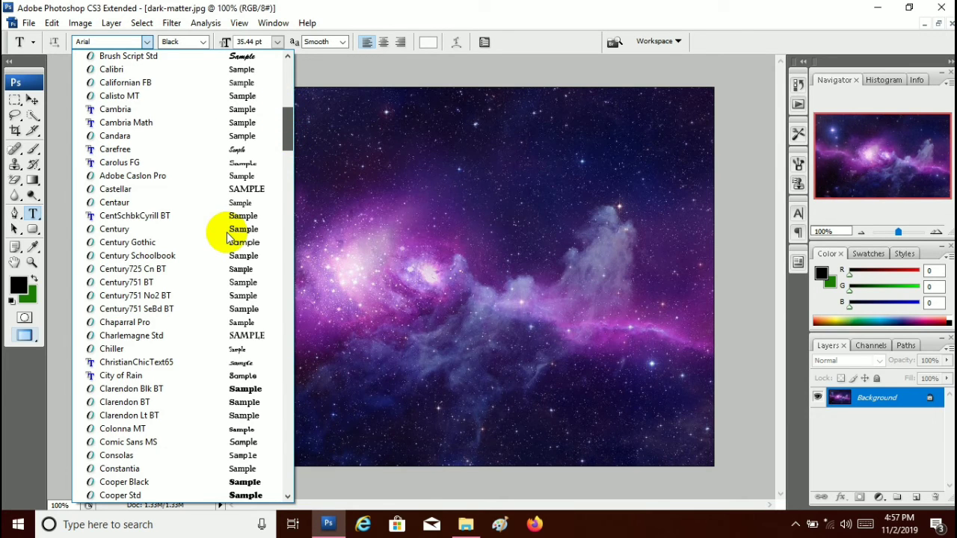
{"action": "scroll", "coordinate": [228, 236], "scroll_direction": "down", "scroll_amount": 2}
{"action": "scroll", "coordinate": [228, 237], "scroll_direction": "up", "scroll_amount": 5}
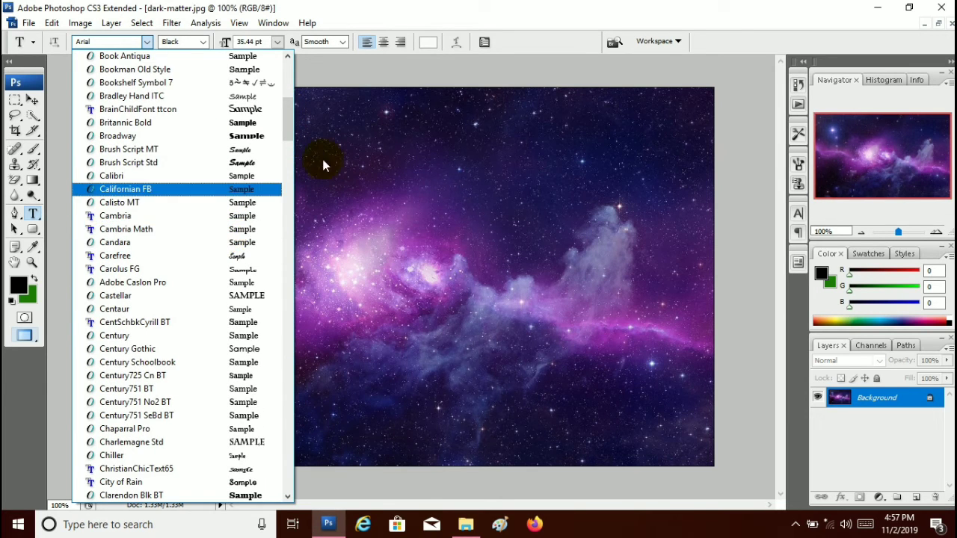
{"action": "mouse_move", "coordinate": [286, 119]}
{"action": "left_mouse_down"}
{"action": "mouse_move", "coordinate": [281, 253]}
{"action": "mouse_move", "coordinate": [267, 96]}
{"action": "mouse_move", "coordinate": [277, 62]}
{"action": "mouse_move", "coordinate": [278, 88]}
{"action": "left_mouse_up"}
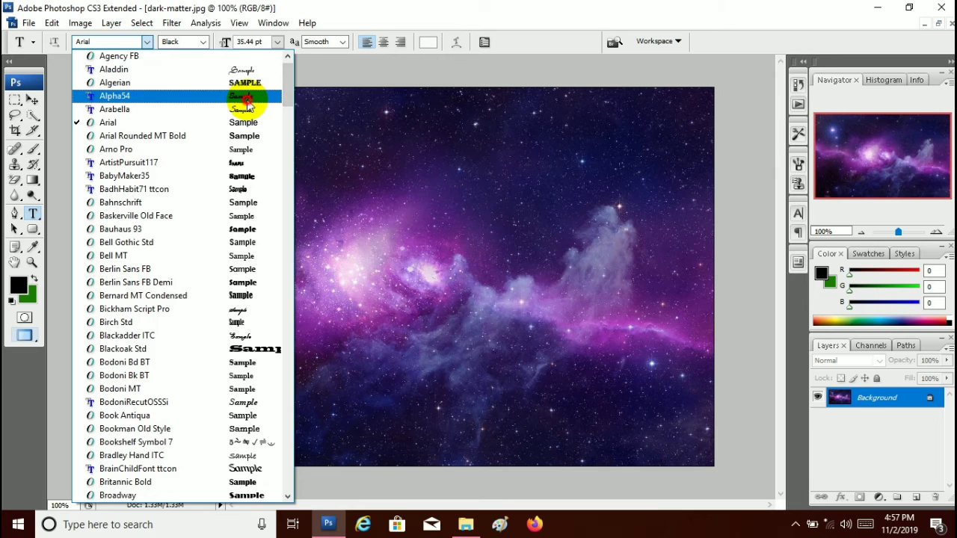
{"action": "left_click", "coordinate": [243, 96]}
{"action": "left_click", "coordinate": [278, 340]}
{"action": "type", "text": "D'axes Chanel"}
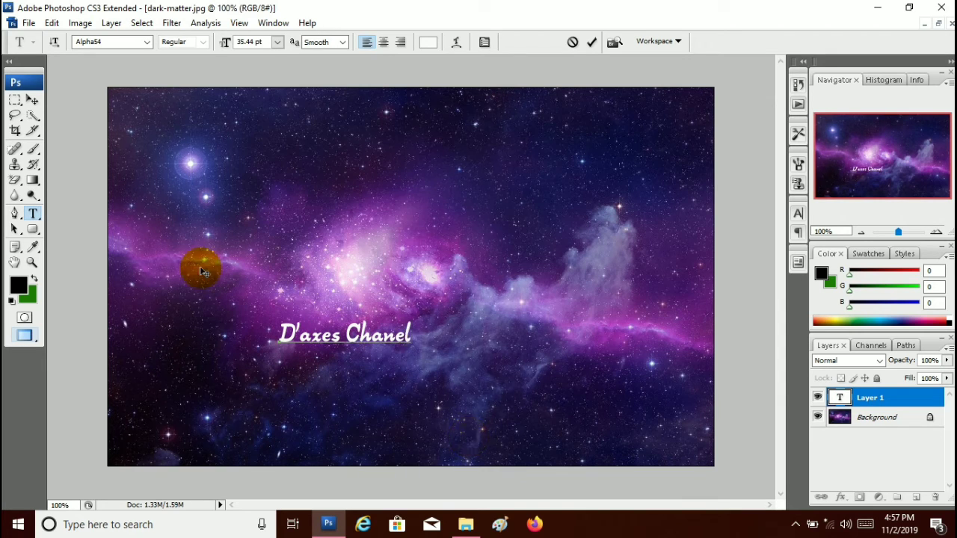
Step: Scale the D'axes Chanel text up to about 230% and shift it slightly up and left
{"action": "left_click", "coordinate": [34, 101]}
{"action": "key", "text": "ctrl+t"}
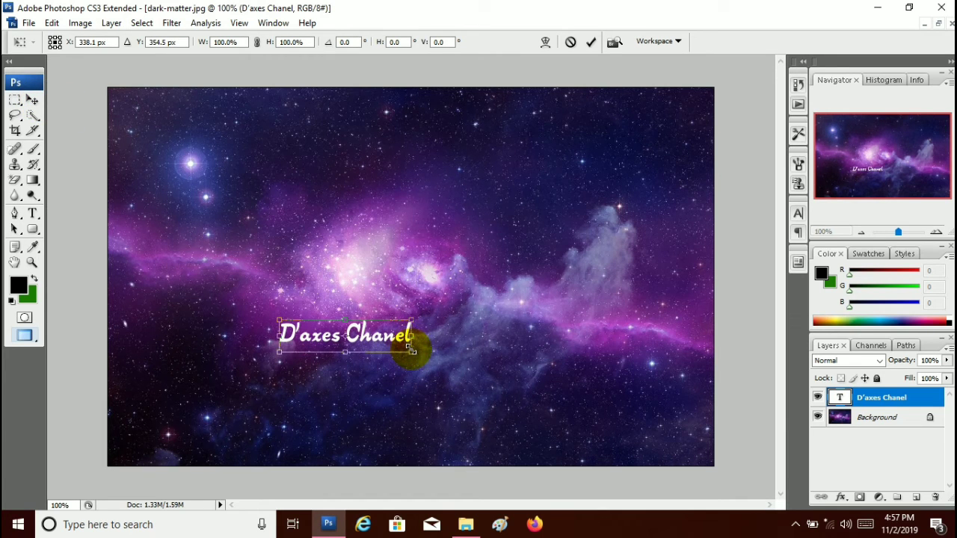
{"action": "left_click_drag", "start_coordinate": [412, 350], "coordinate": [554, 408]}
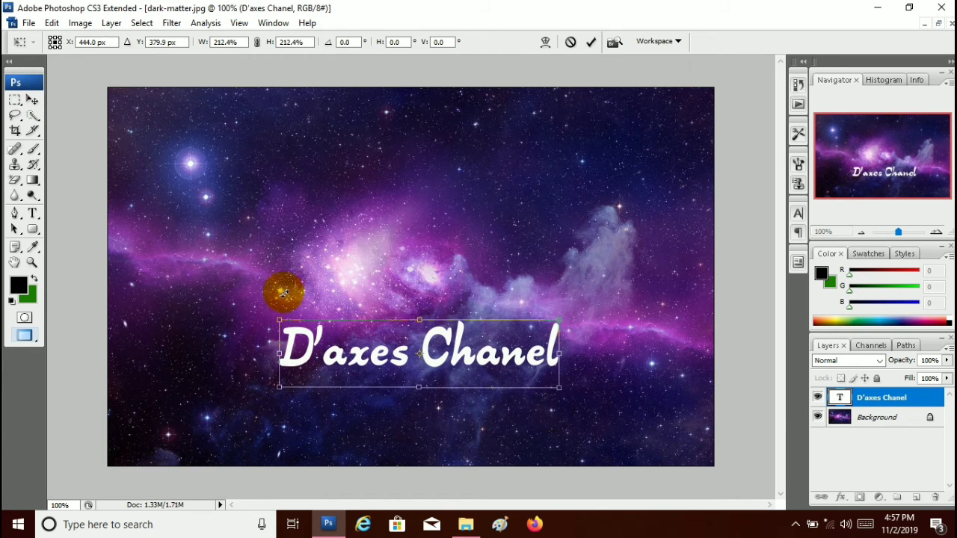
{"action": "left_click_drag", "start_coordinate": [278, 316], "coordinate": [258, 303]}
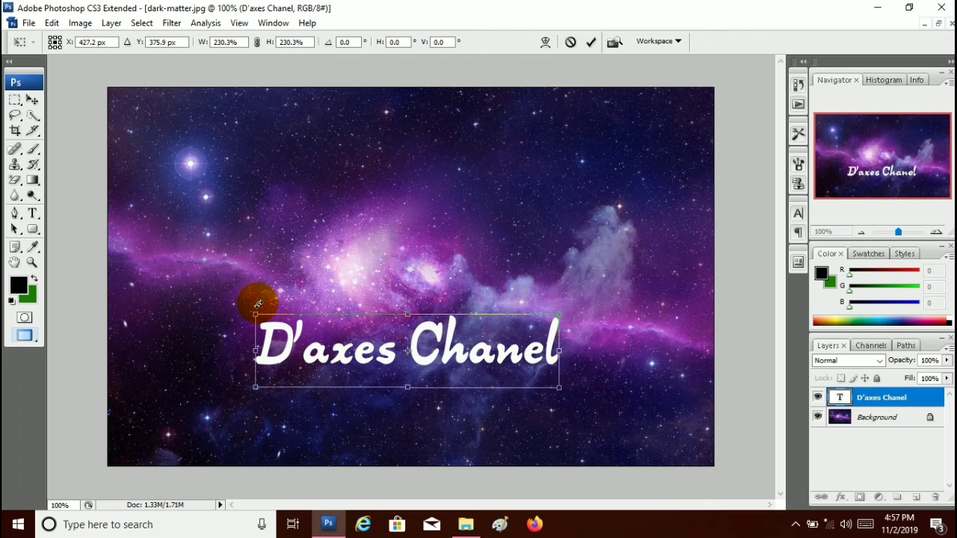
{"action": "key", "text": "Return"}
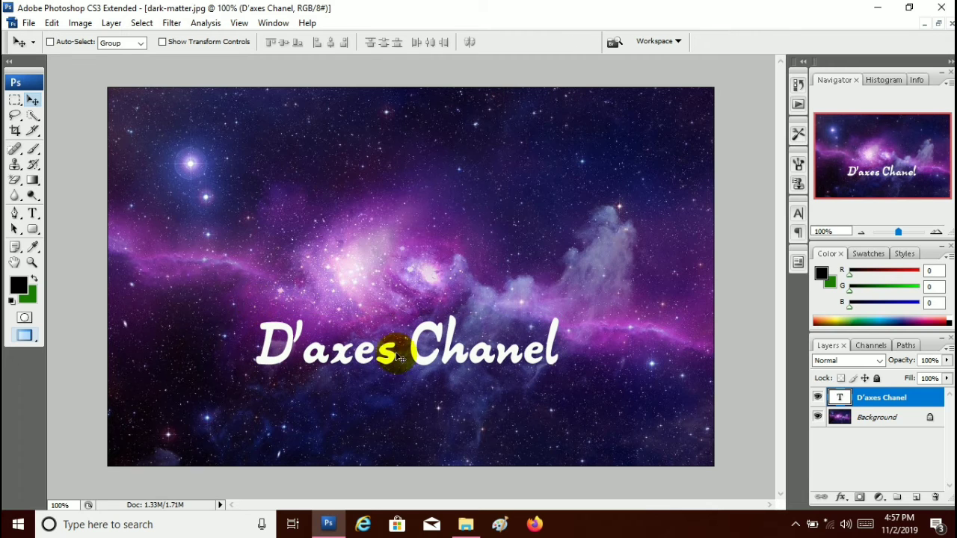
{"action": "left_click_drag", "start_coordinate": [396, 353], "coordinate": [391, 342]}
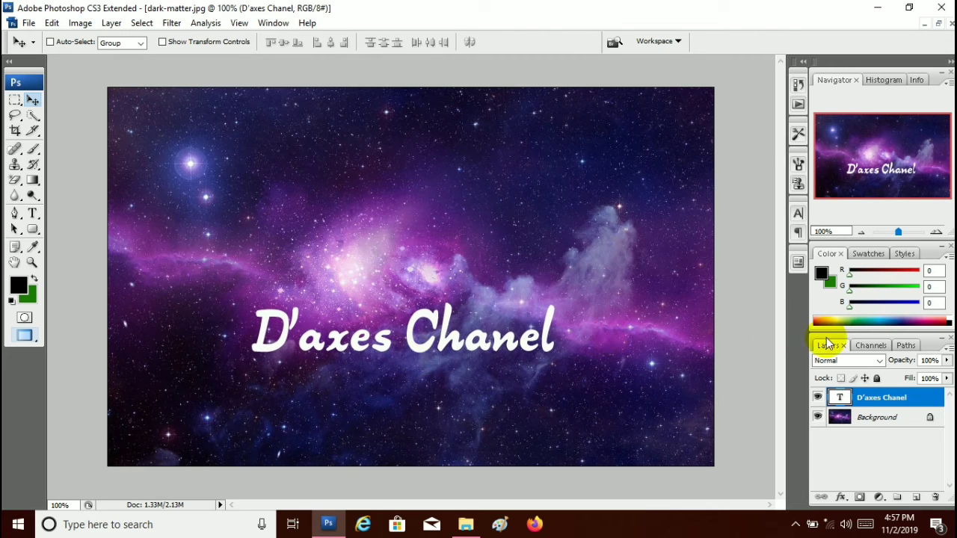
Step: Rasterize the D'axes Chanel type layer, load its letter selection and delete the white letter pixels
{"action": "right_click", "coordinate": [901, 402]}
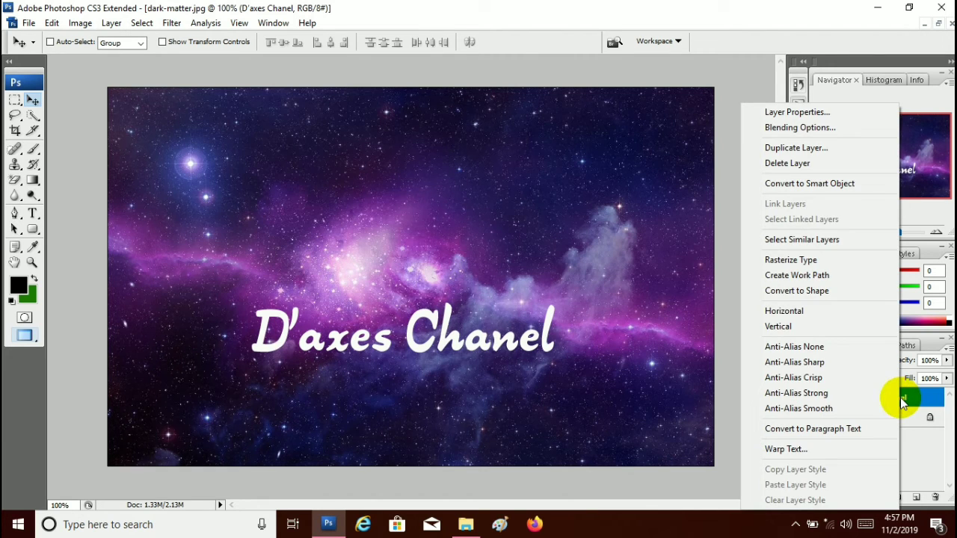
{"action": "left_click", "coordinate": [821, 259]}
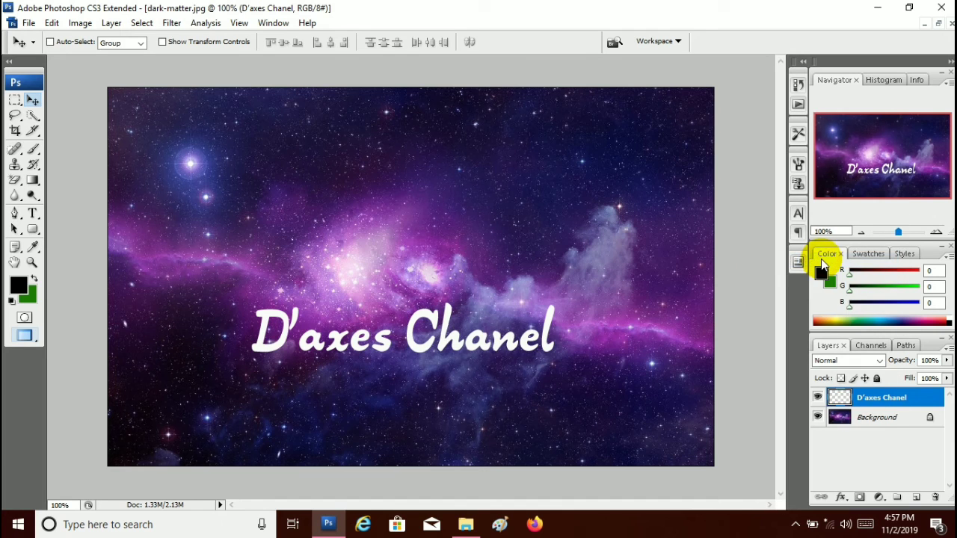
{"action": "left_click", "coordinate": [837, 400], "text": "ctrl"}
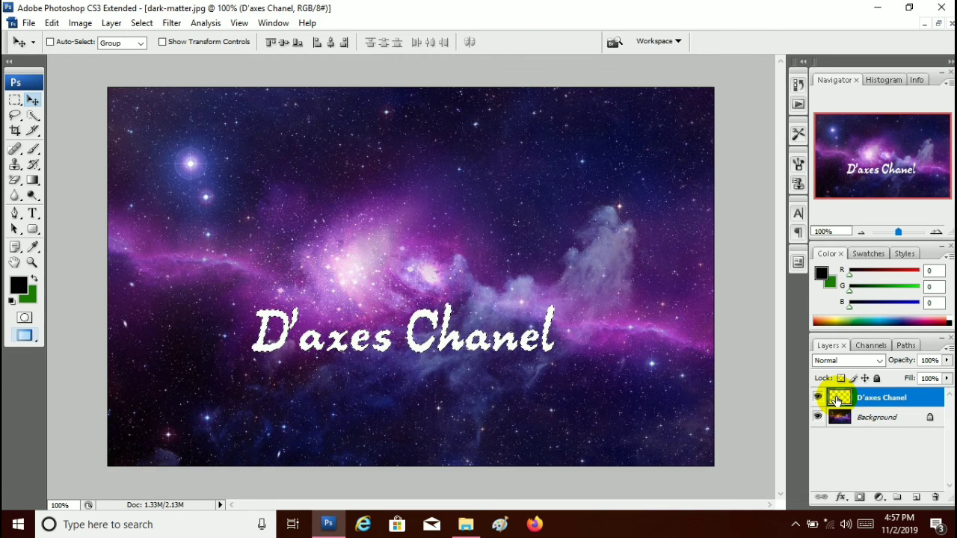
{"action": "key", "text": "Delete"}
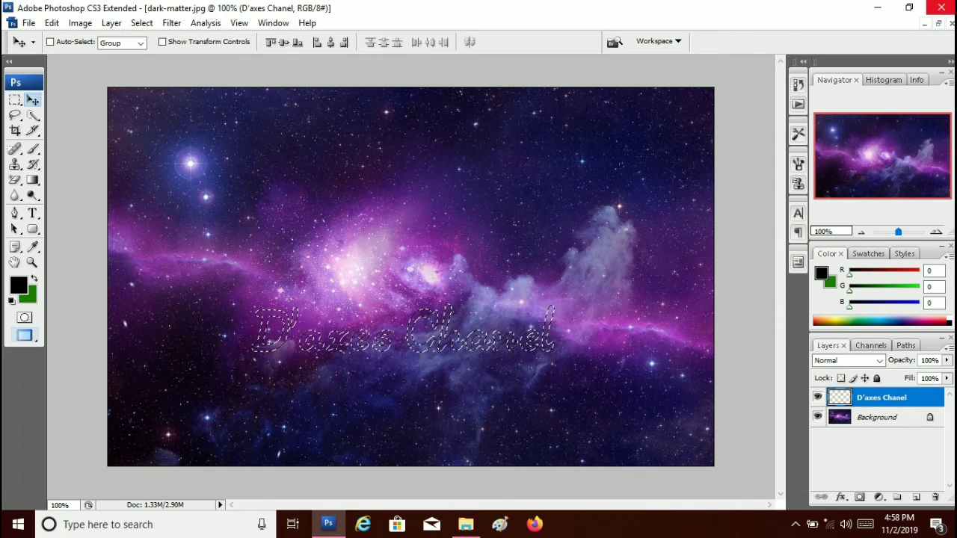
Step: Drag the galaxy text-shaped cutout from dark-matter.jpg into the Untitled-1 portrait document
{"action": "left_click", "coordinate": [940, 24]}
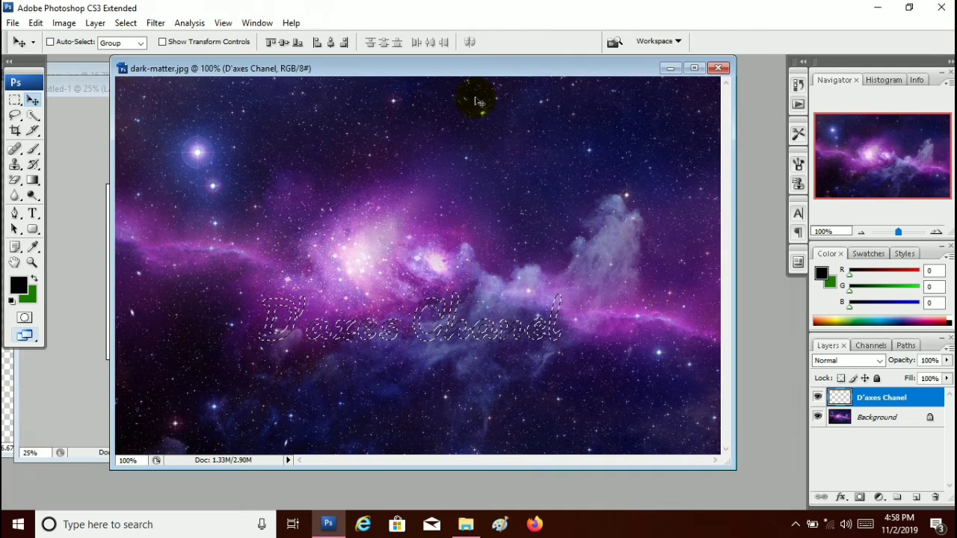
{"action": "mouse_move", "coordinate": [470, 75]}
{"action": "left_mouse_down"}
{"action": "mouse_move", "coordinate": [582, 62]}
{"action": "mouse_move", "coordinate": [653, 83]}
{"action": "left_mouse_up"}
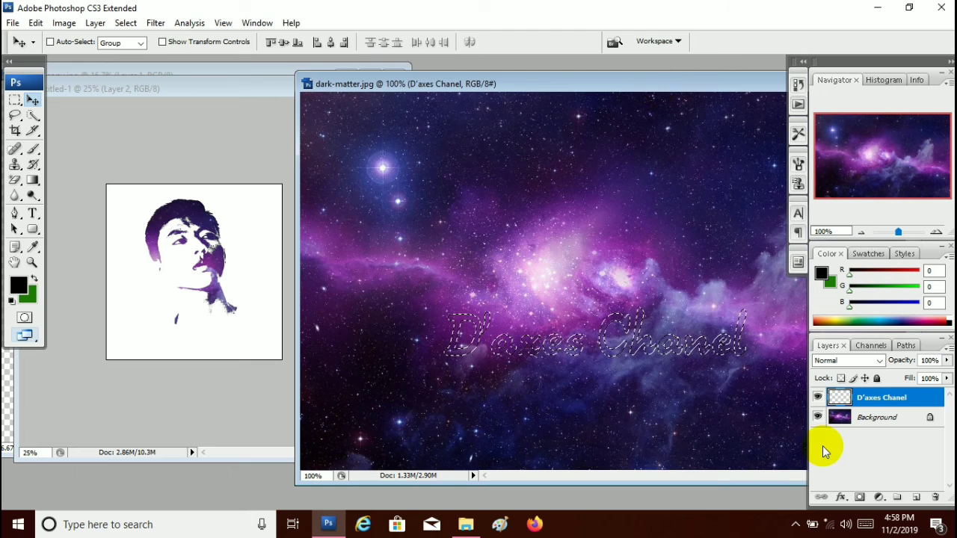
{"action": "left_click", "coordinate": [882, 421]}
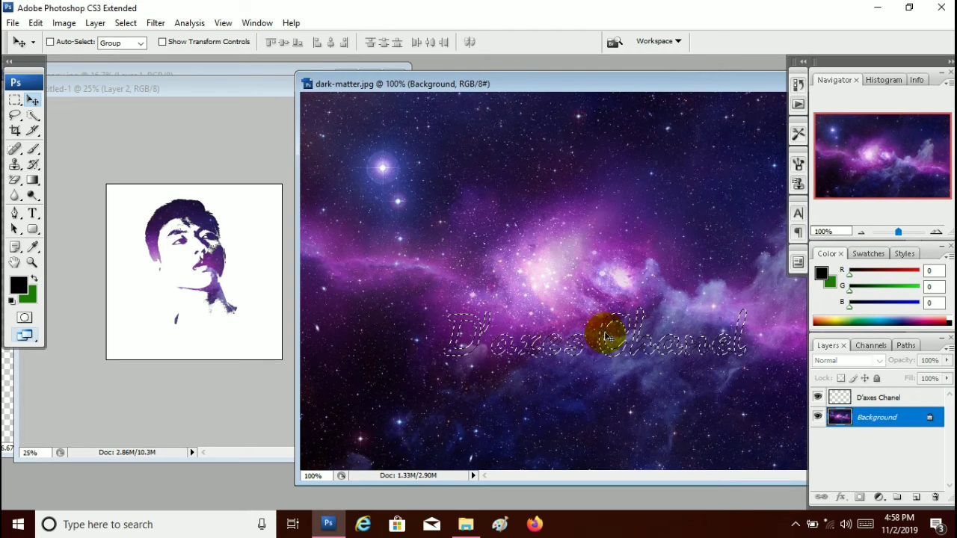
{"action": "mouse_move", "coordinate": [612, 354]}
{"action": "left_mouse_down"}
{"action": "mouse_move", "coordinate": [227, 313]}
{"action": "mouse_move", "coordinate": [202, 330]}
{"action": "mouse_move", "coordinate": [206, 342]}
{"action": "left_mouse_up"}
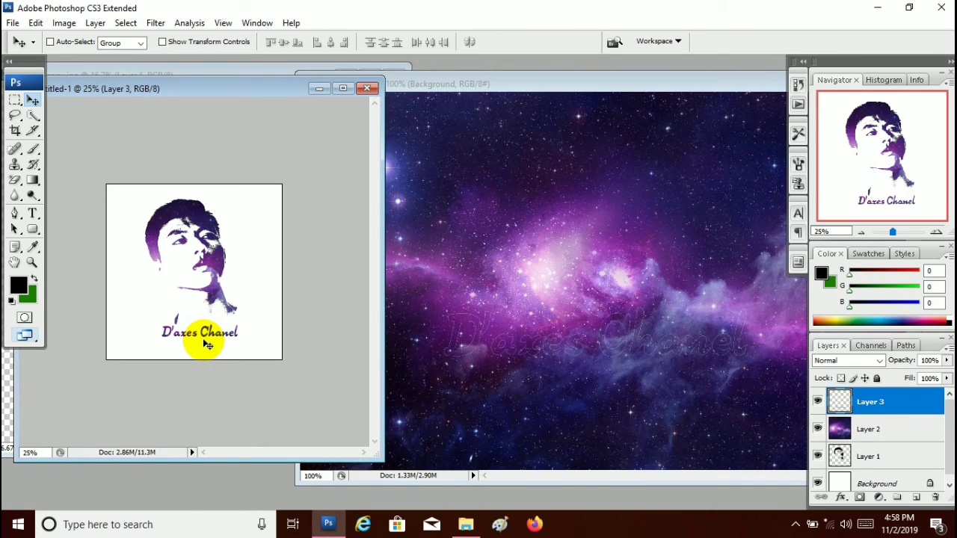
Step: Enlarge the galaxy lettering beneath the portrait, nudge it right, and maximize Untitled-1
{"action": "key", "text": "ctrl+t"}
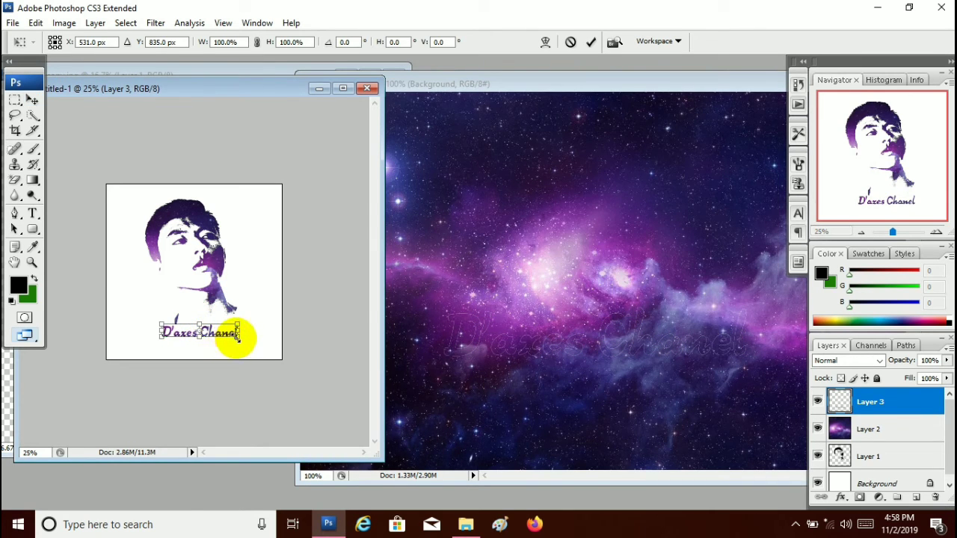
{"action": "left_click_drag", "start_coordinate": [239, 337], "coordinate": [262, 345]}
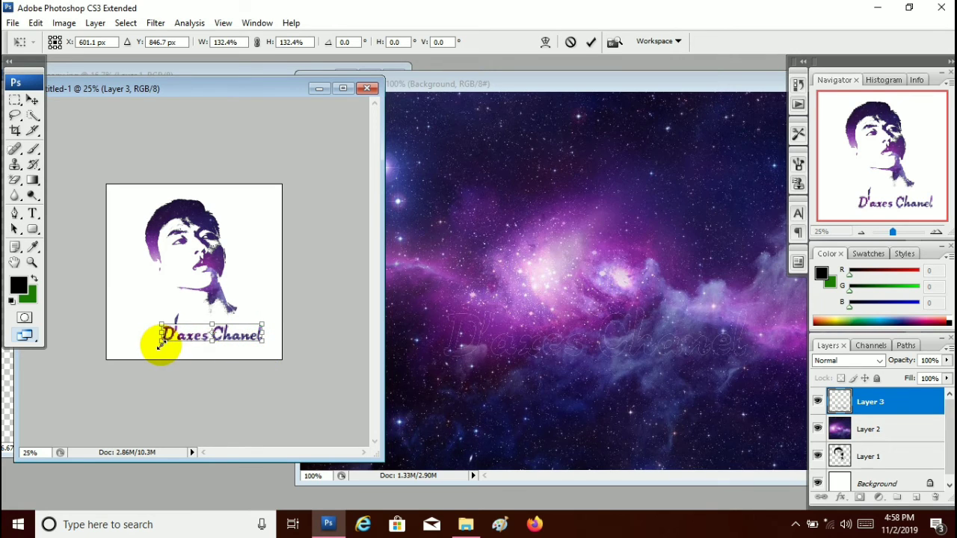
{"action": "left_click_drag", "start_coordinate": [160, 344], "coordinate": [138, 350]}
{"action": "key", "text": "Return"}
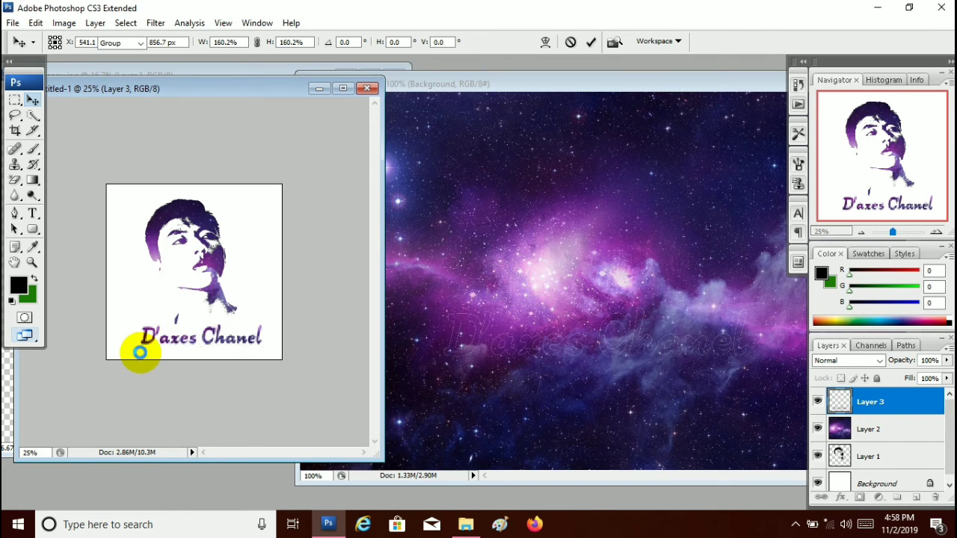
{"action": "key", "text": "shift+Right"}
{"action": "key", "text": "shift+Right"}
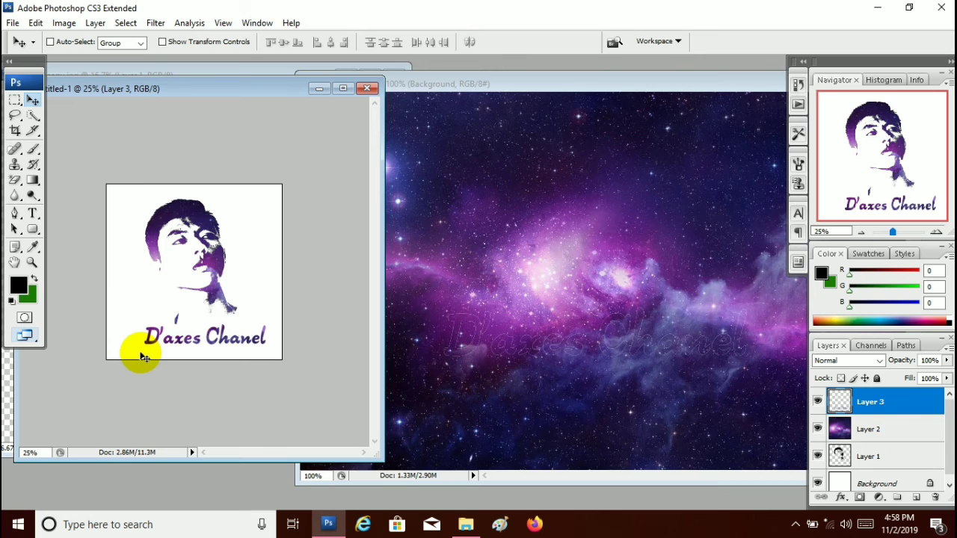
{"action": "left_click", "coordinate": [344, 95]}
Step: At 50% zoom, give Layer 3 a wider-spread Drop Shadow and an Outer Glow
{"action": "key", "text": "ctrl+plus"}
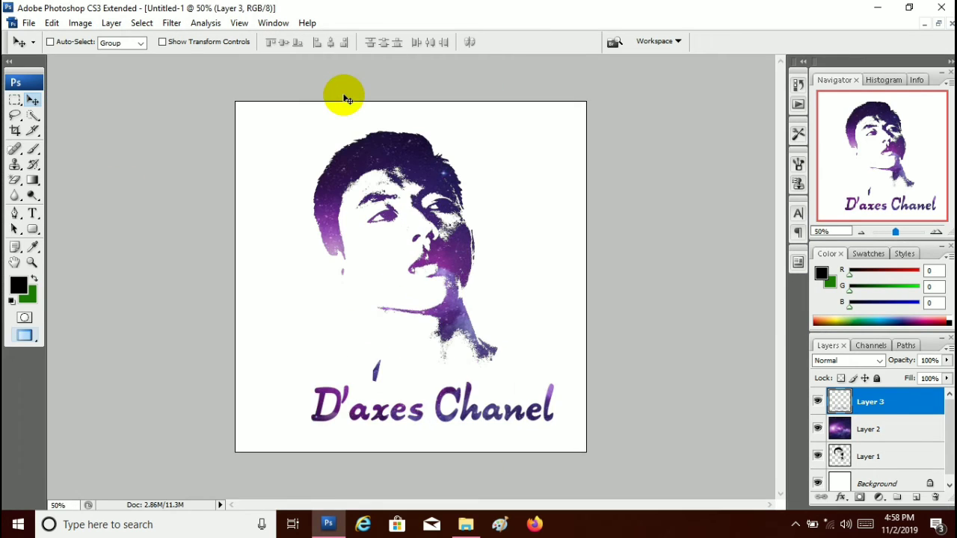
{"action": "double_click", "coordinate": [929, 410]}
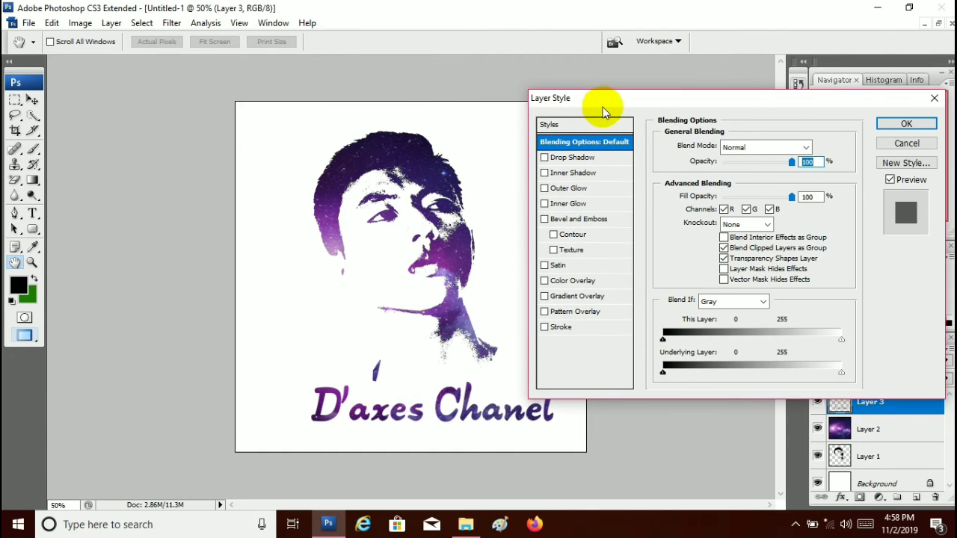
{"action": "left_click_drag", "start_coordinate": [610, 104], "coordinate": [689, 108]}
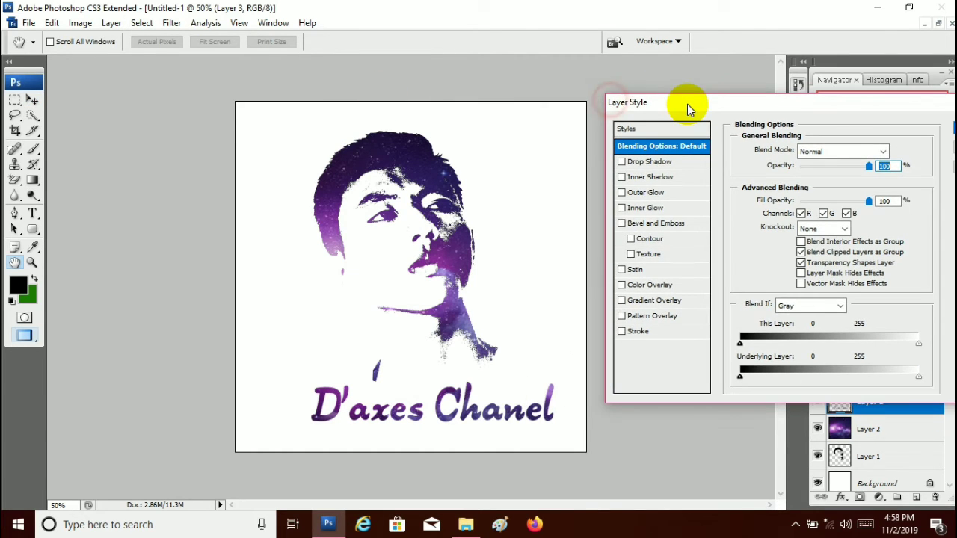
{"action": "left_click", "coordinate": [657, 162]}
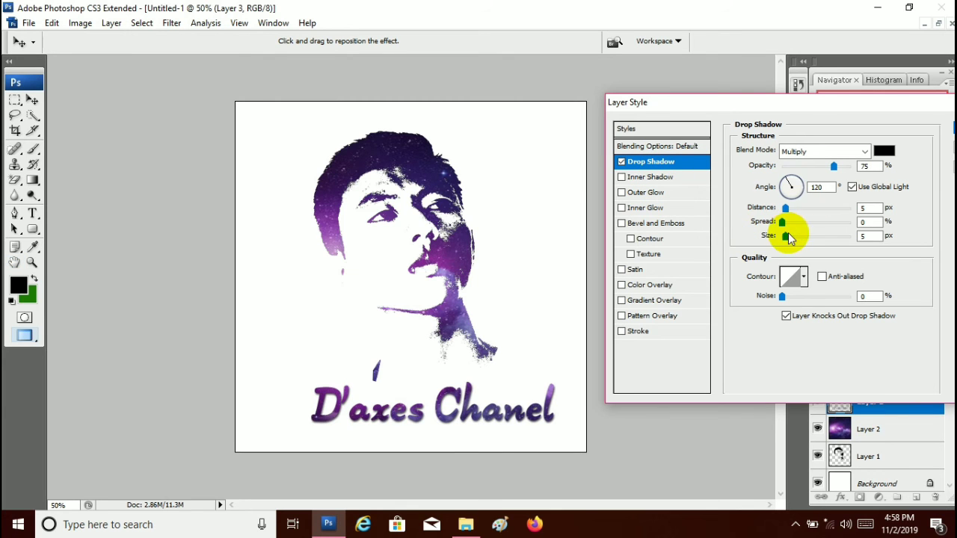
{"action": "mouse_move", "coordinate": [782, 223]}
{"action": "left_mouse_down"}
{"action": "mouse_move", "coordinate": [797, 225]}
{"action": "mouse_move", "coordinate": [790, 235]}
{"action": "left_mouse_up"}
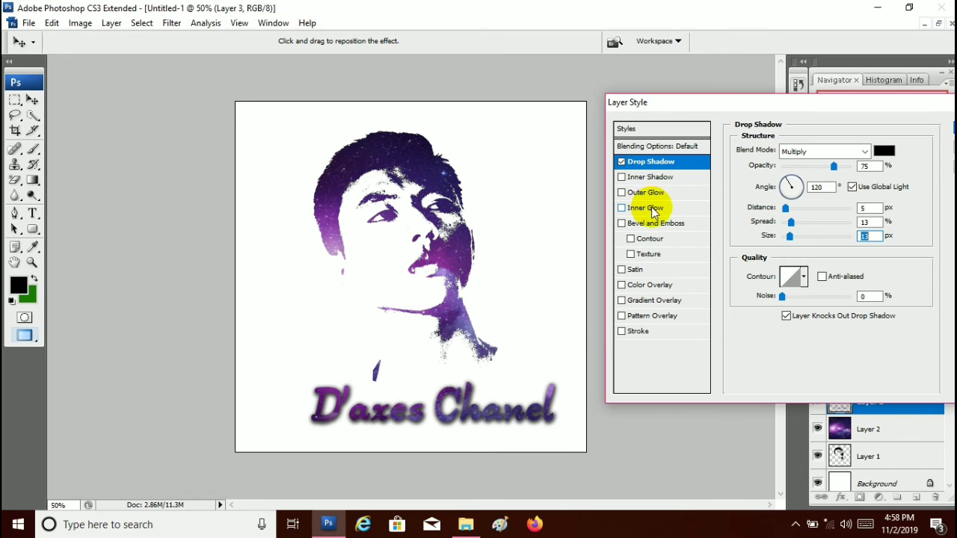
{"action": "left_click", "coordinate": [647, 193]}
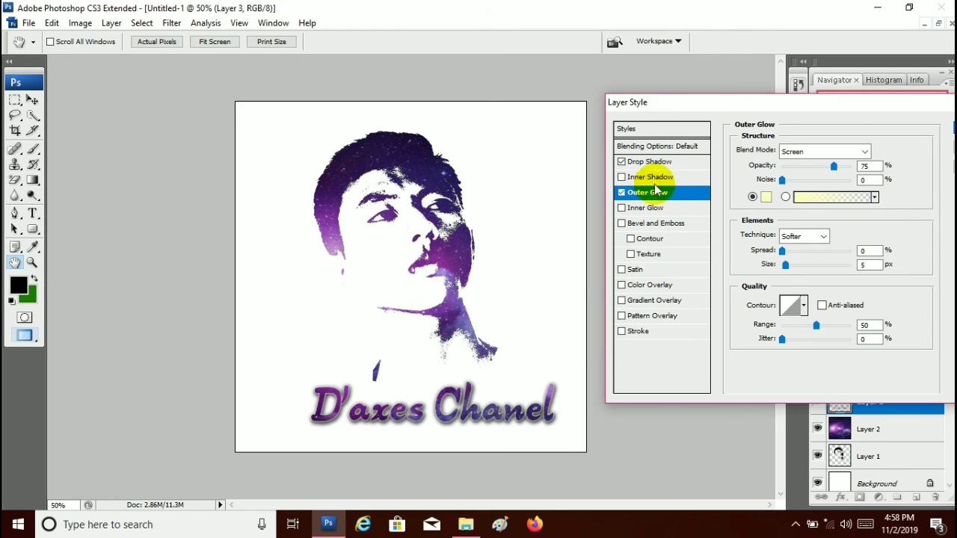
{"action": "left_click_drag", "start_coordinate": [780, 106], "coordinate": [526, 98]}
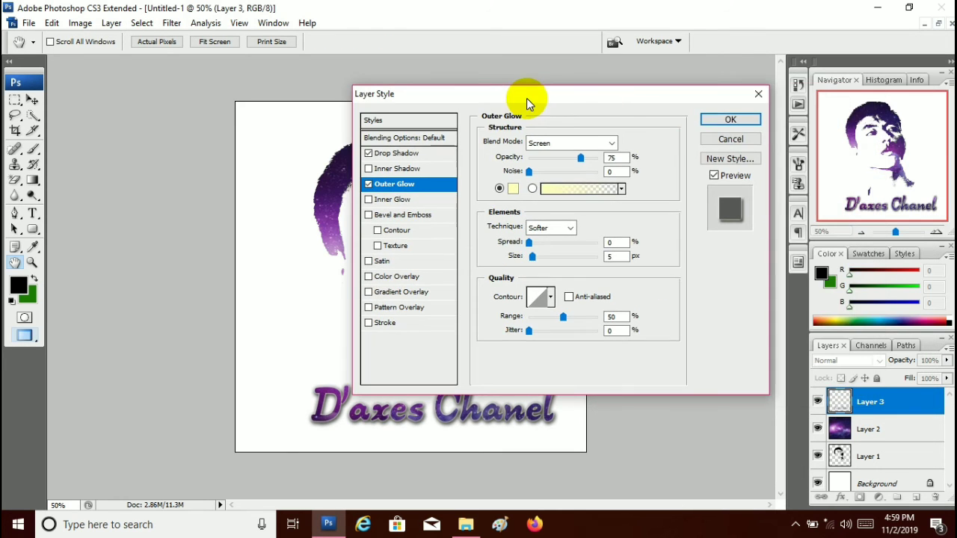
{"action": "left_click", "coordinate": [733, 118]}
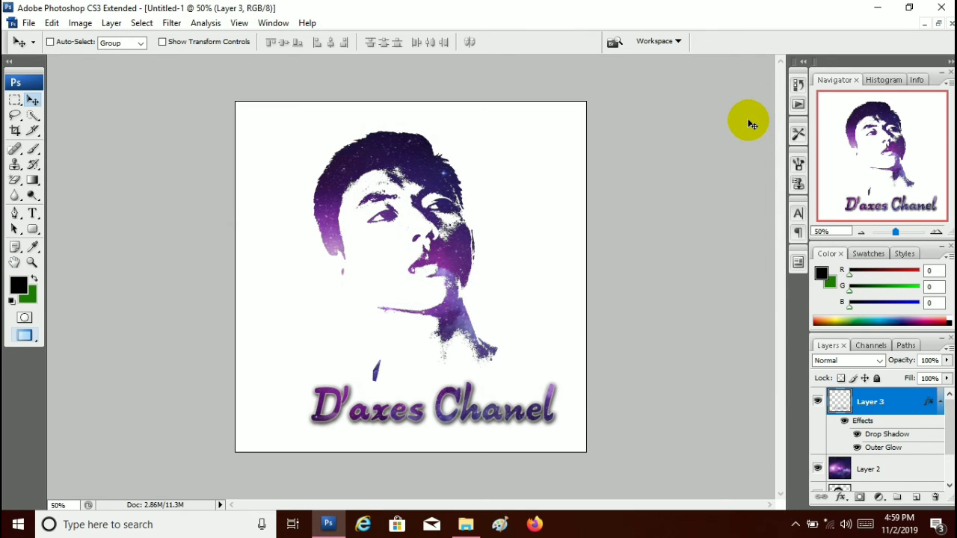
Step: Save the artwork to drive D: as logo.jpg in JPEG format at Maximum quality 12
{"action": "key", "text": "ctrl+minus"}
{"action": "key", "text": "ctrl+minus"}
{"action": "key", "text": "ctrl+plus"}
{"action": "key", "text": "ctrl+plus"}
{"action": "left_click", "coordinate": [29, 23]}
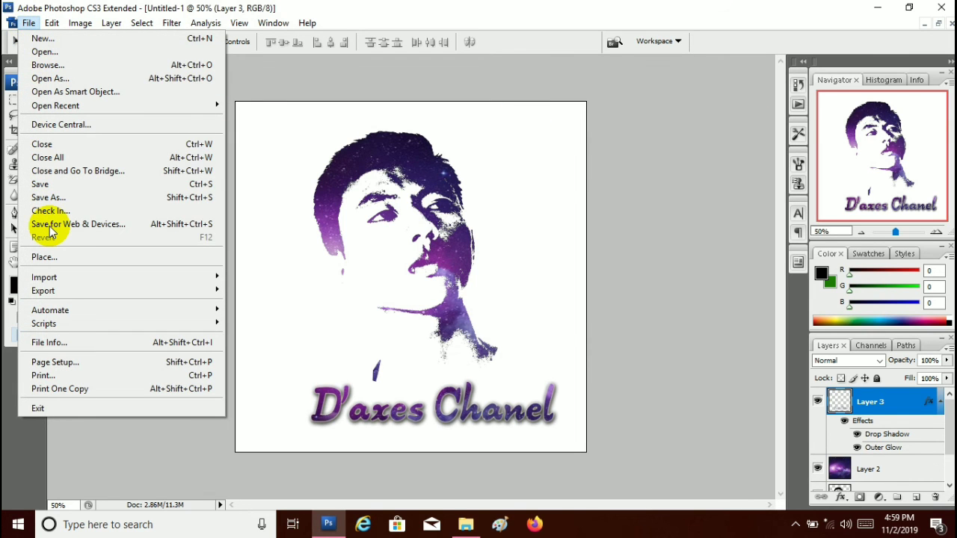
{"action": "left_click", "coordinate": [60, 188]}
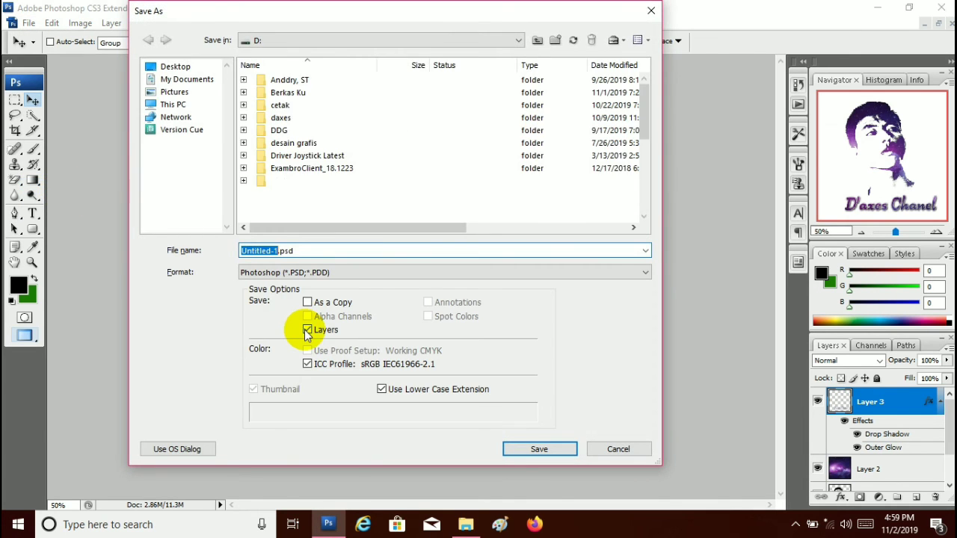
{"action": "type", "text": "logo"}
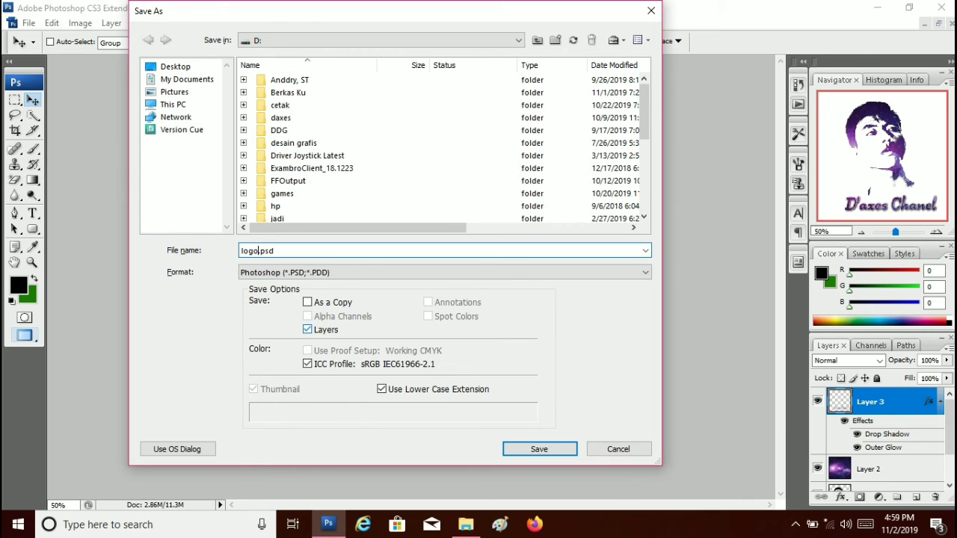
{"action": "left_click", "coordinate": [378, 274]}
{"action": "left_click", "coordinate": [321, 365]}
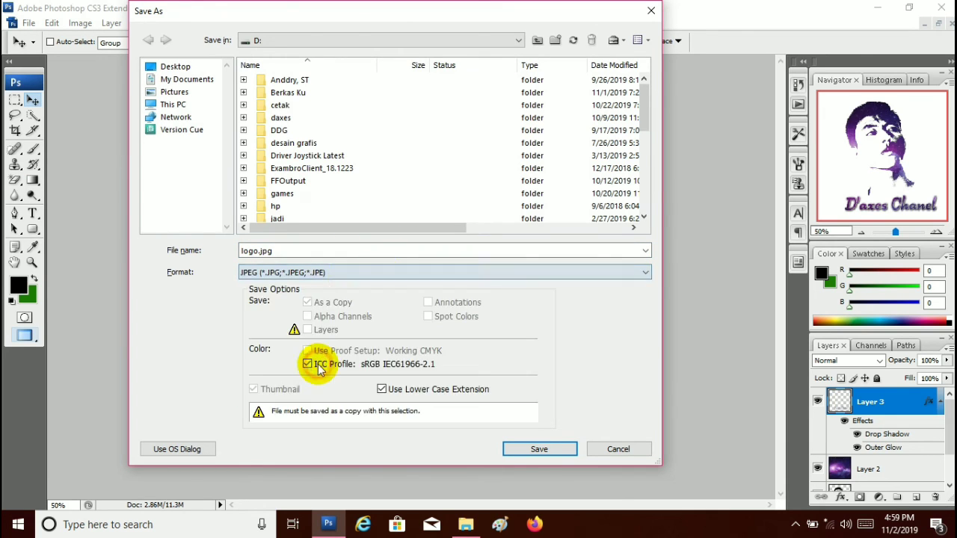
{"action": "left_click_drag", "start_coordinate": [643, 102], "coordinate": [648, 184]}
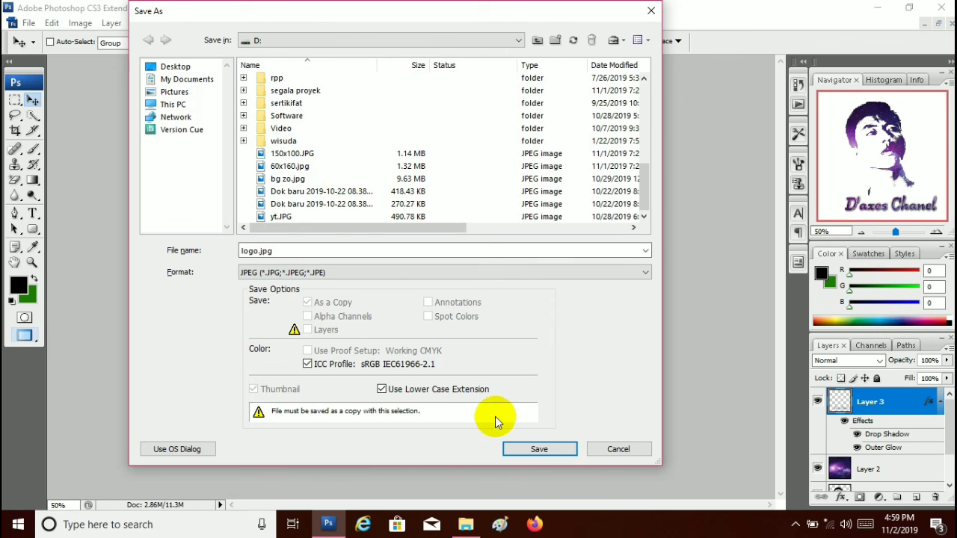
{"action": "left_click", "coordinate": [528, 449]}
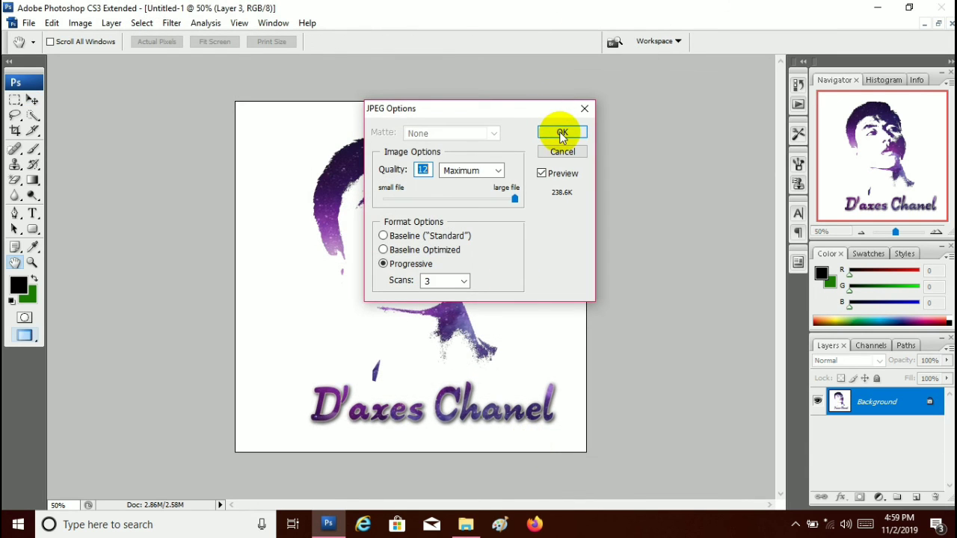
{"action": "left_click", "coordinate": [562, 134]}
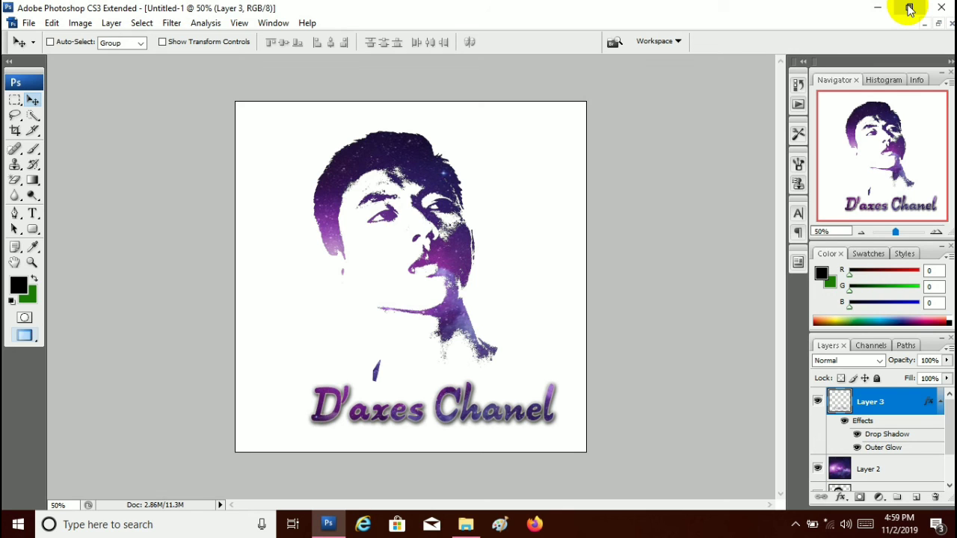
Step: Restore the Photoshop window down from full screen
{"action": "left_click", "coordinate": [910, 9]}
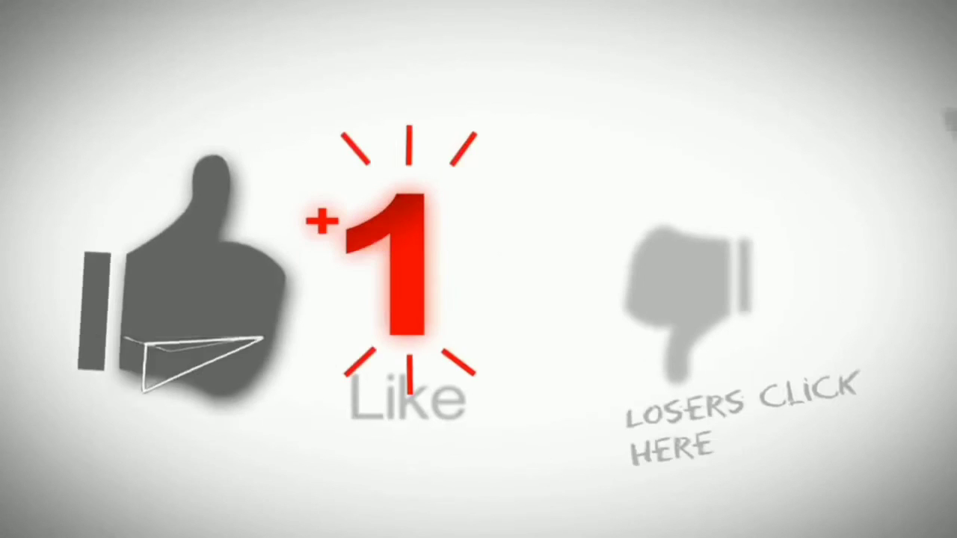